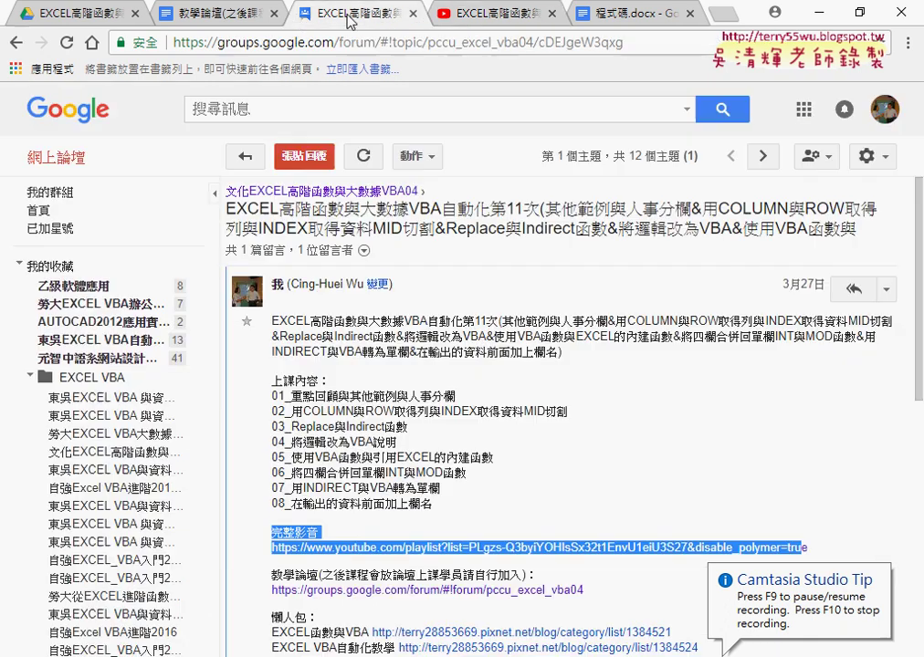
- Look briefly at the 第10次 lesson topic, then return to the 第11次 lesson post
click(15, 43)
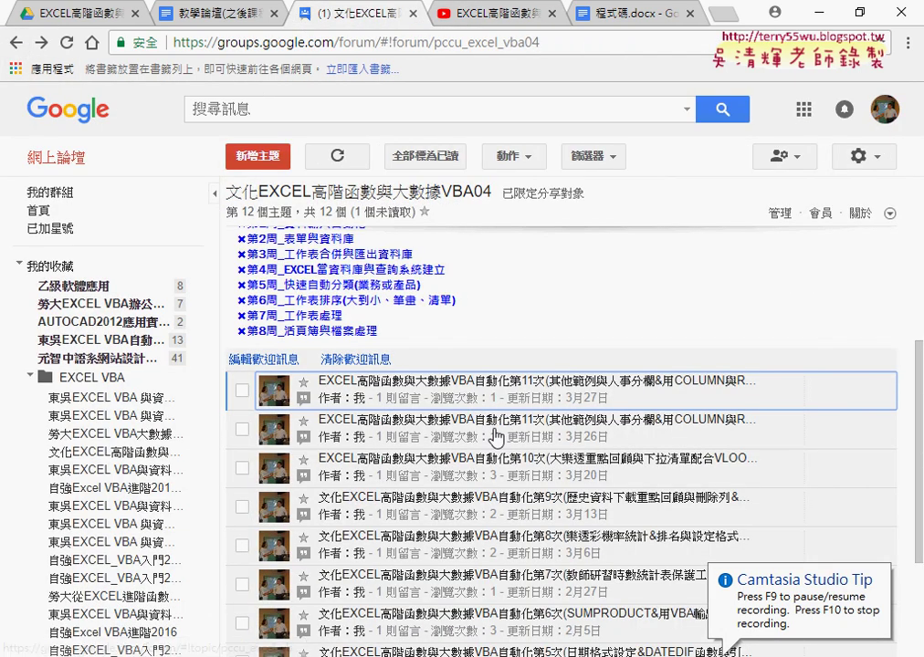
click(429, 461)
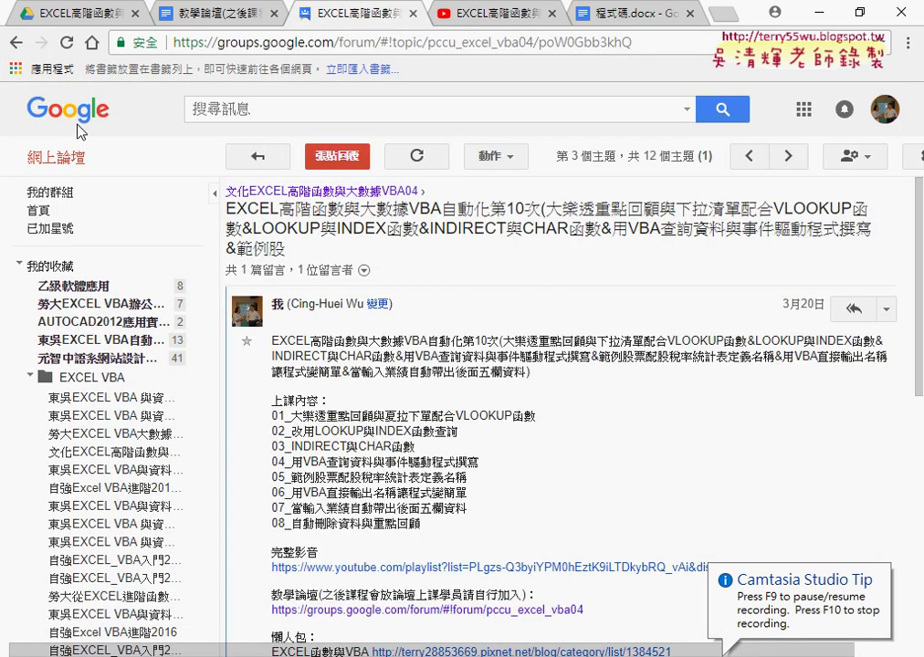
click(15, 43)
click(461, 397)
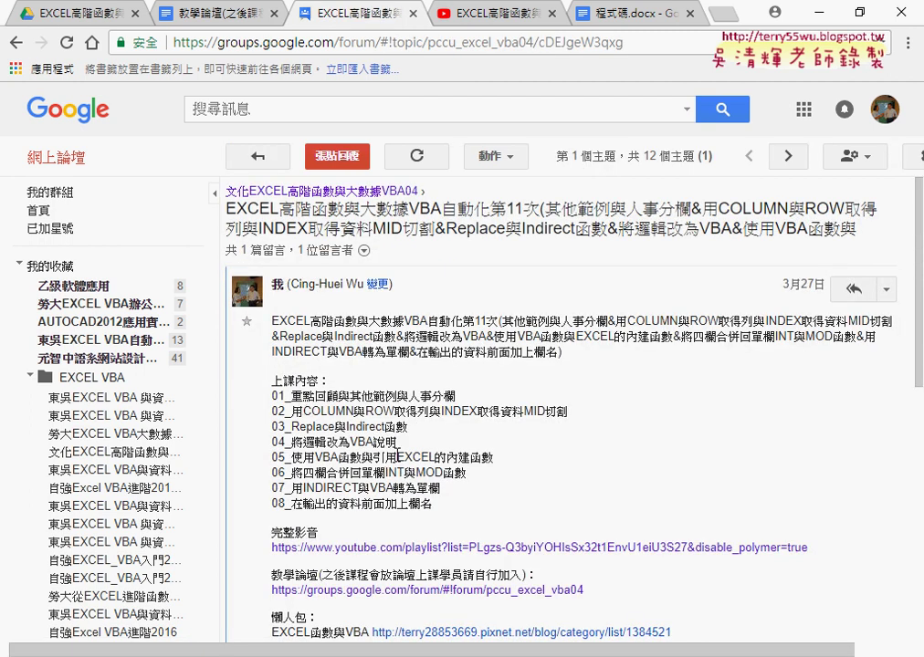
- Highlight 人事分欄, COLUMN, INDEX, Replace and Indirect函數 in outline items 01–03
drag(409, 397, 458, 399)
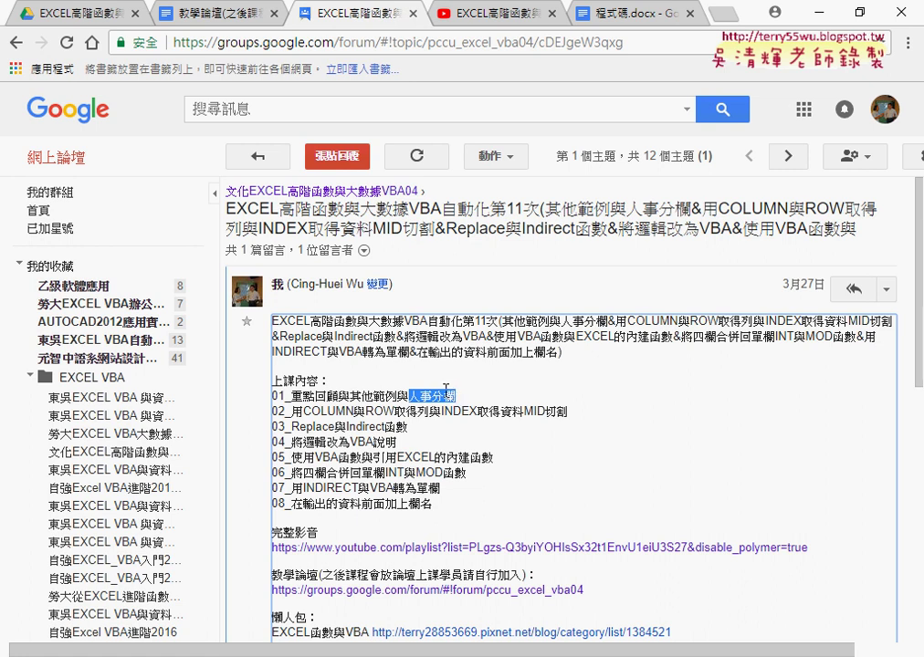
drag(304, 412, 347, 411)
drag(430, 412, 569, 412)
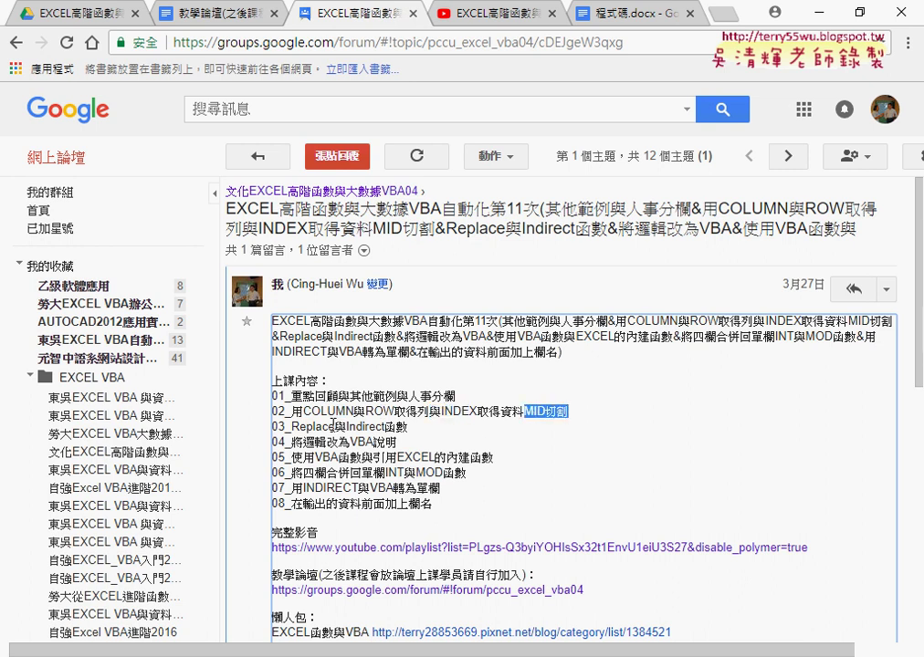
drag(292, 426, 336, 426)
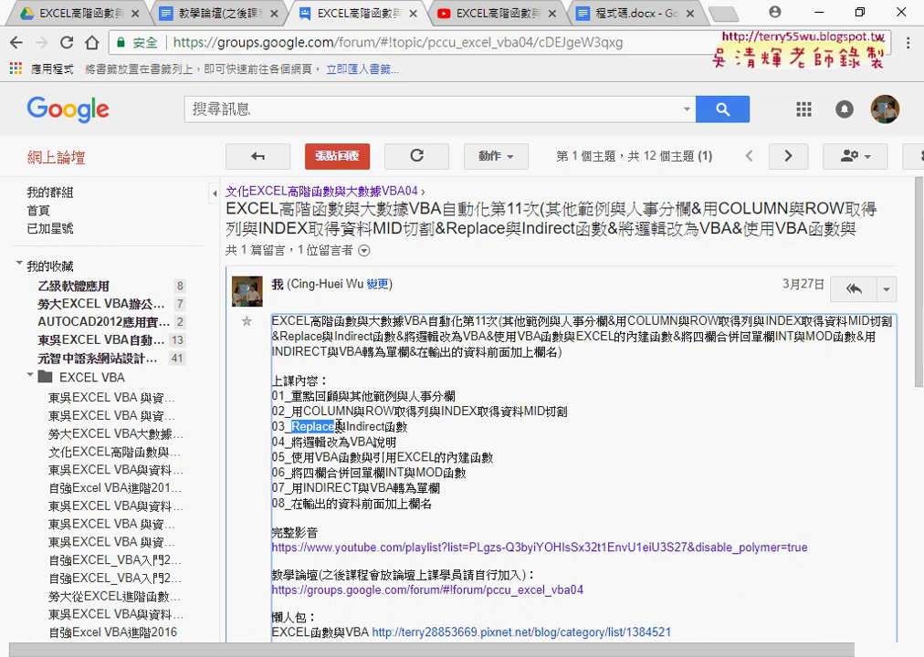
drag(346, 426, 411, 427)
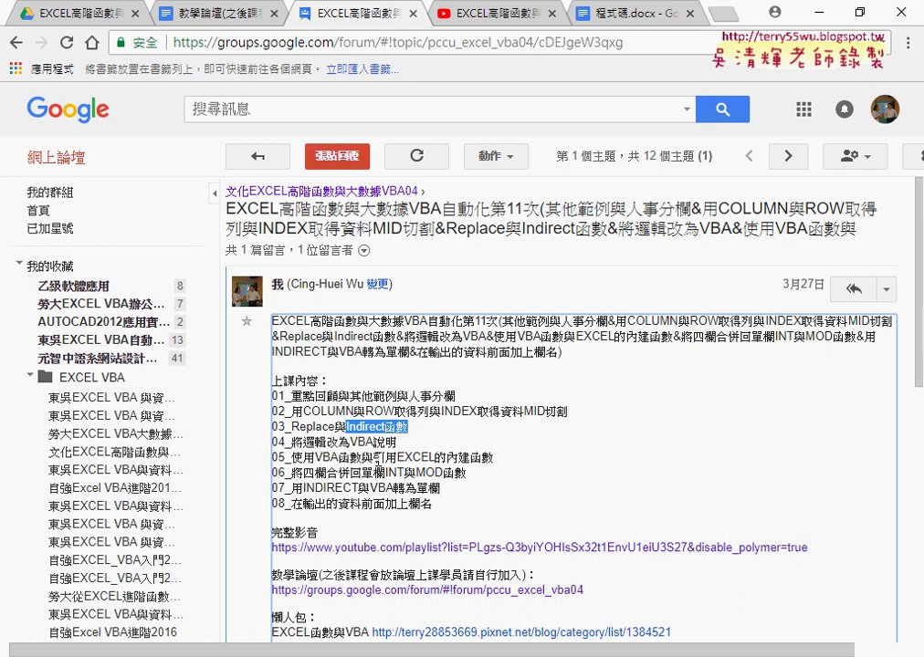
- Highlight 引用EXCEL的內建函數, INT and MOD函數 in items 05–06, then close the YouTube tab
drag(328, 457, 361, 457)
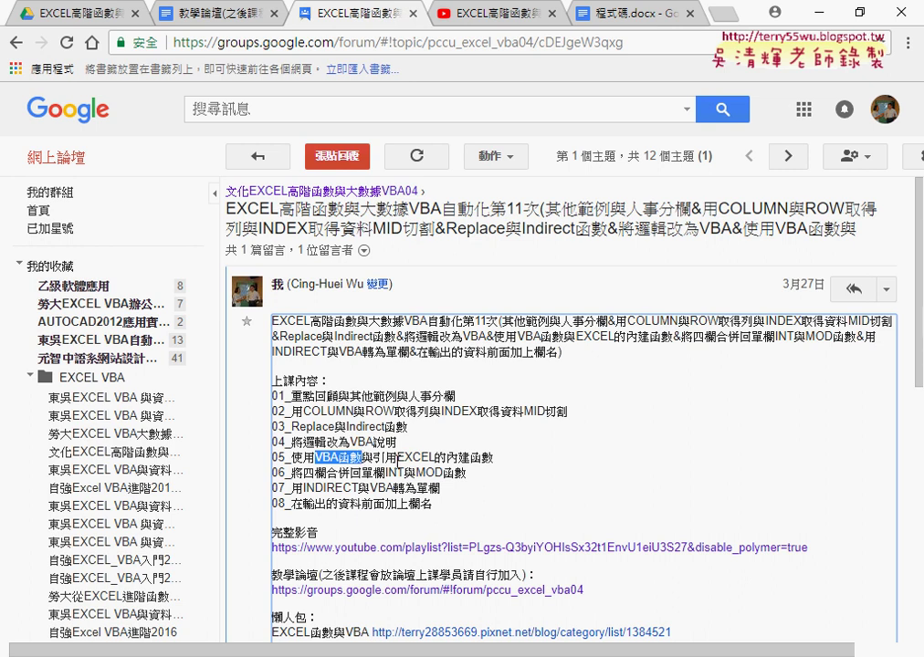
click(298, 456)
drag(372, 456, 492, 459)
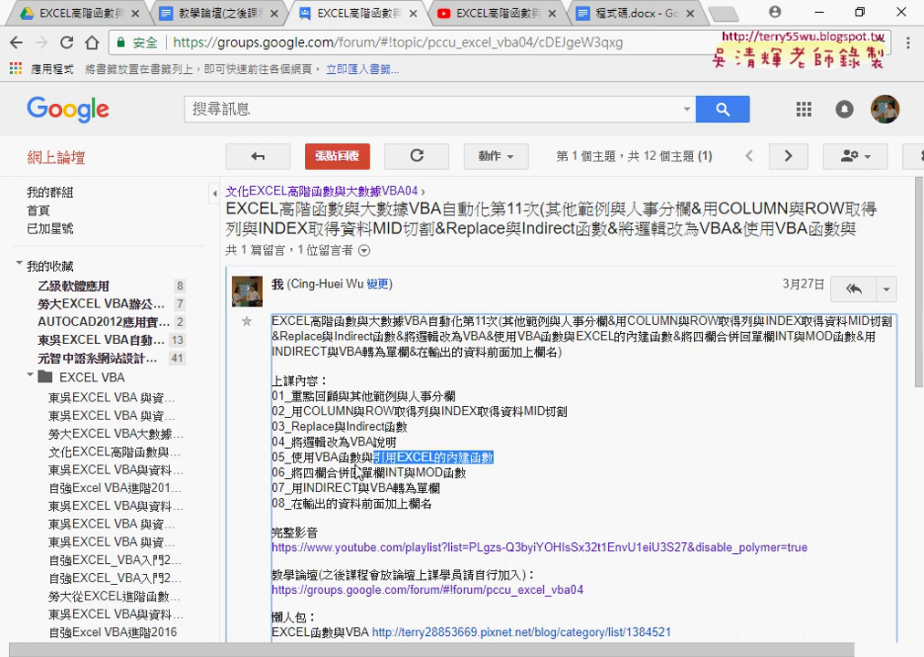
drag(304, 473, 386, 473)
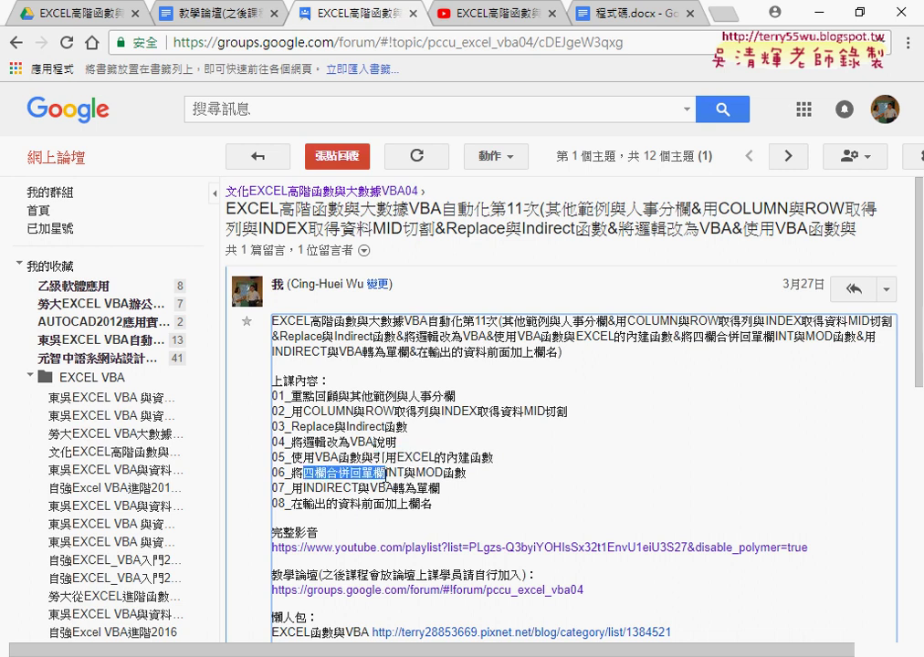
double_click(394, 473)
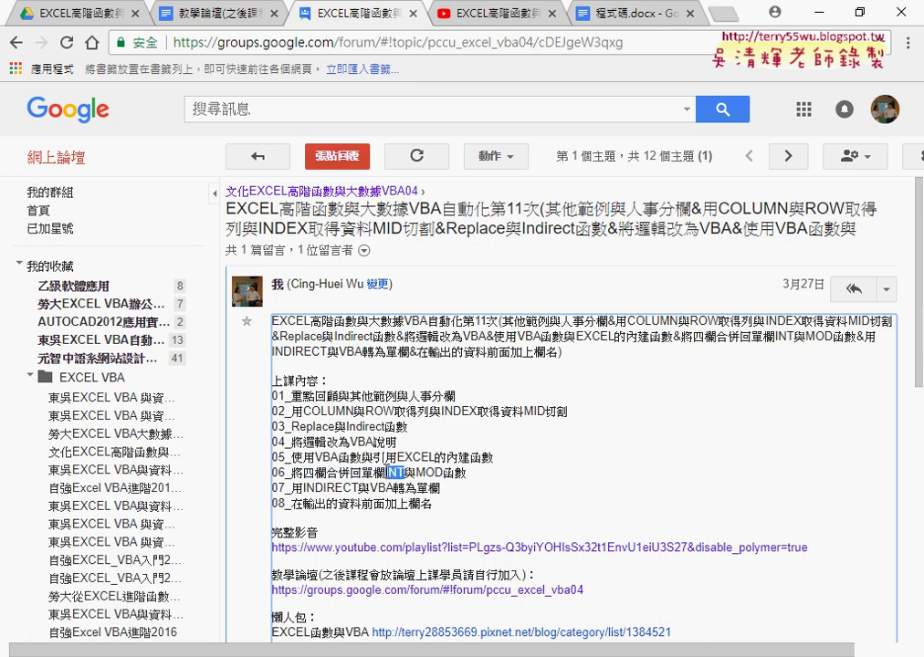
double_click(428, 473)
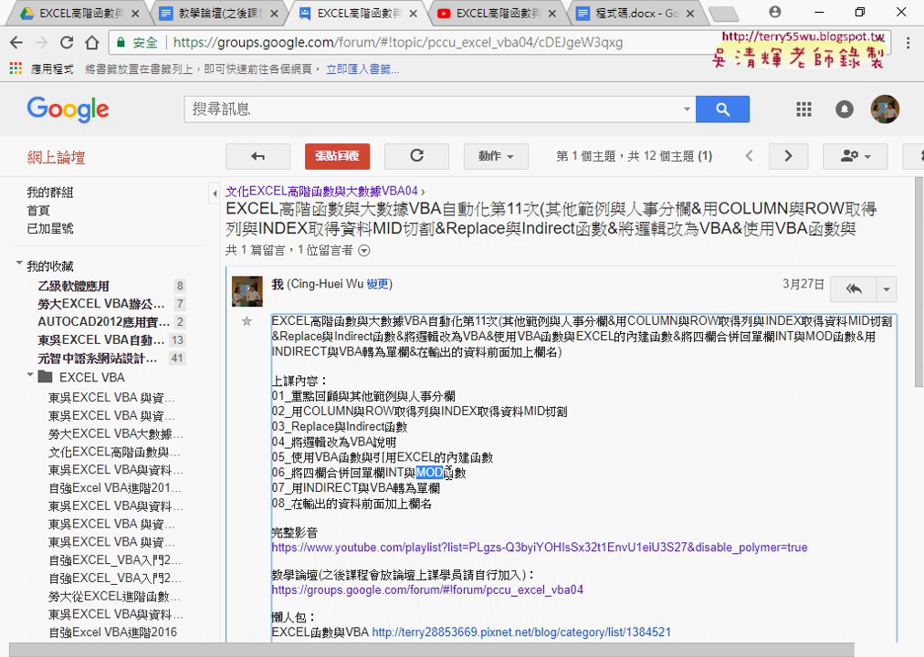
drag(443, 473, 420, 473)
double_click(402, 474)
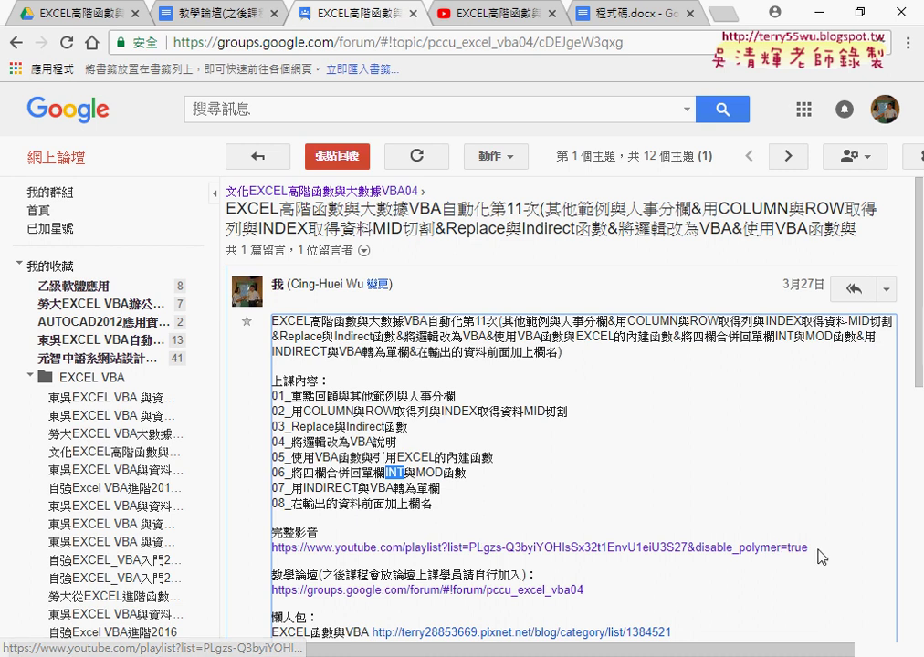
drag(808, 548, 269, 539)
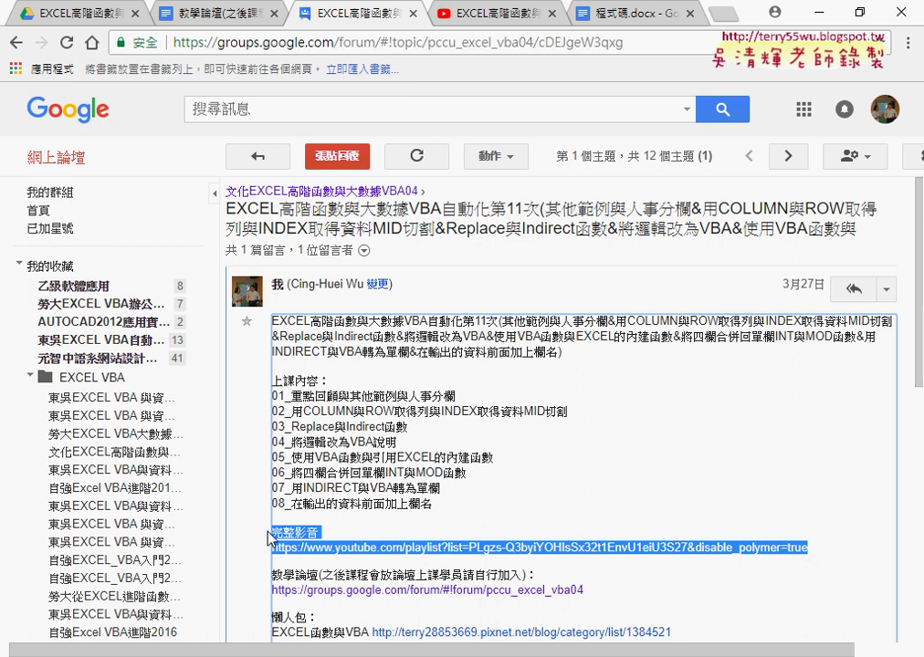
click(548, 16)
- Open the Drive folders _雲端白板畫面, then 06_綜合高階函數範例, then 04_銷貨單
click(114, 15)
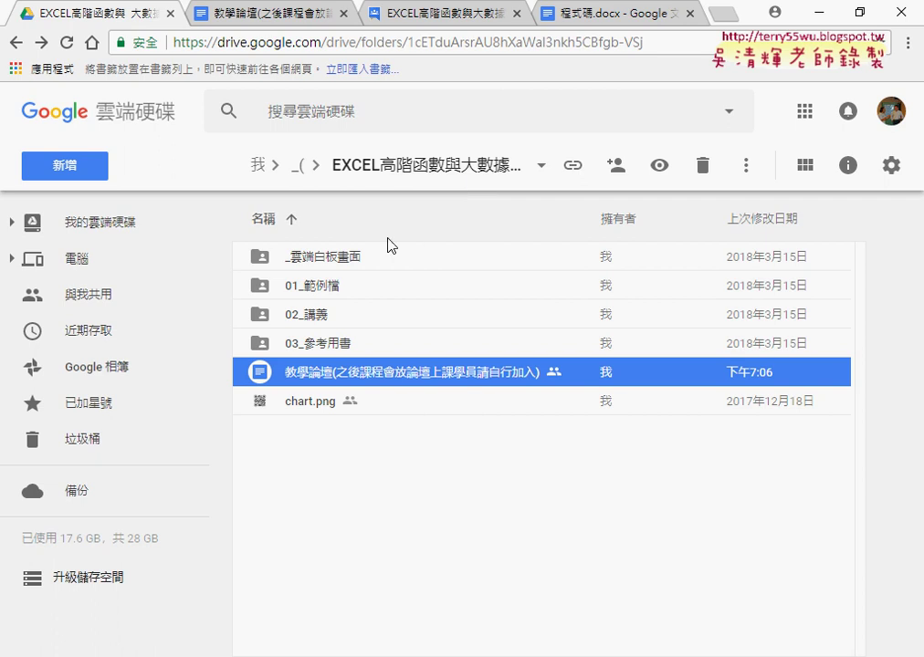
click(353, 263)
double_click(352, 263)
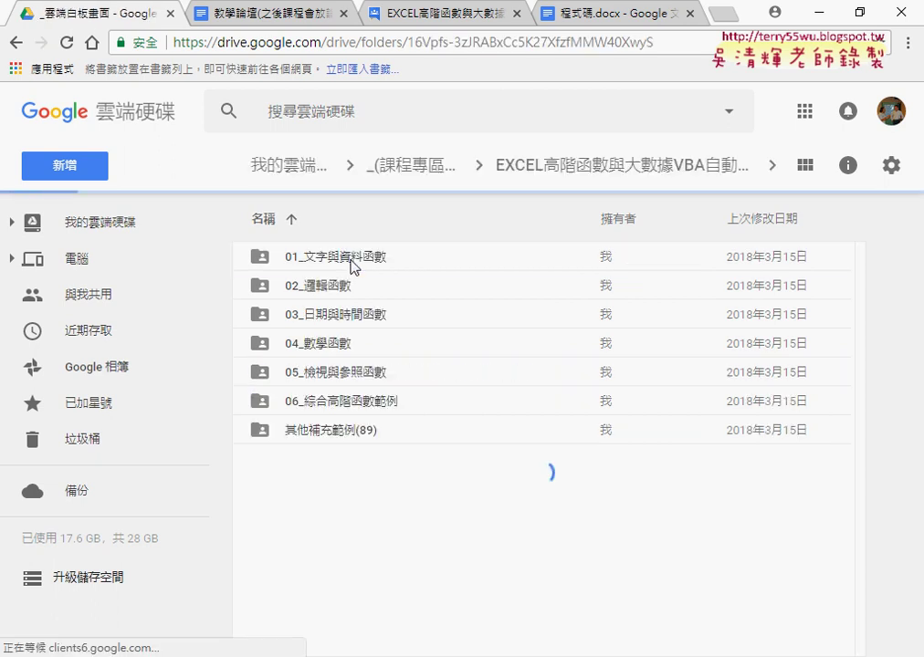
click(342, 432)
click(344, 407)
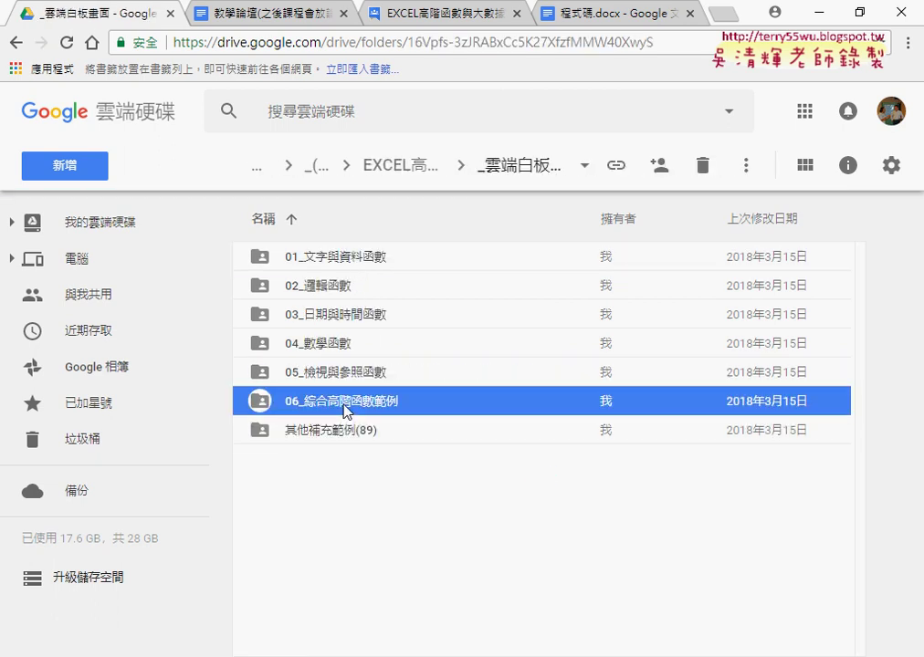
double_click(344, 407)
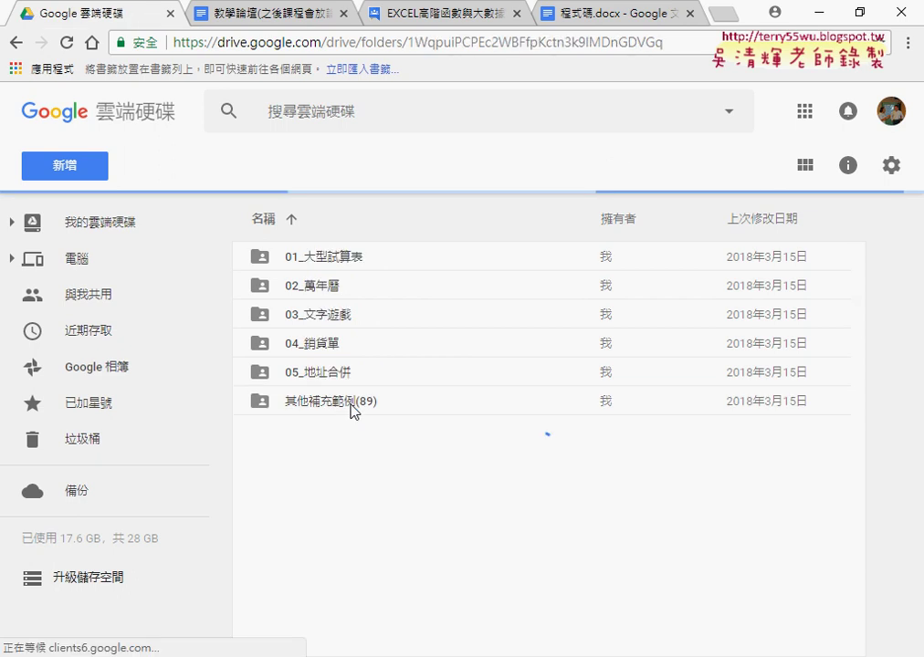
click(340, 345)
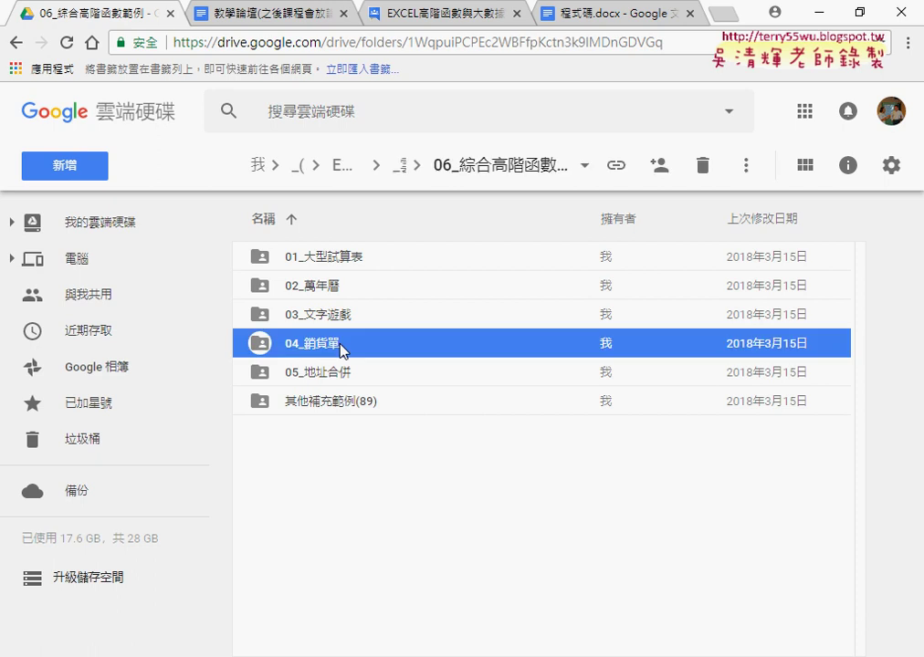
double_click(340, 347)
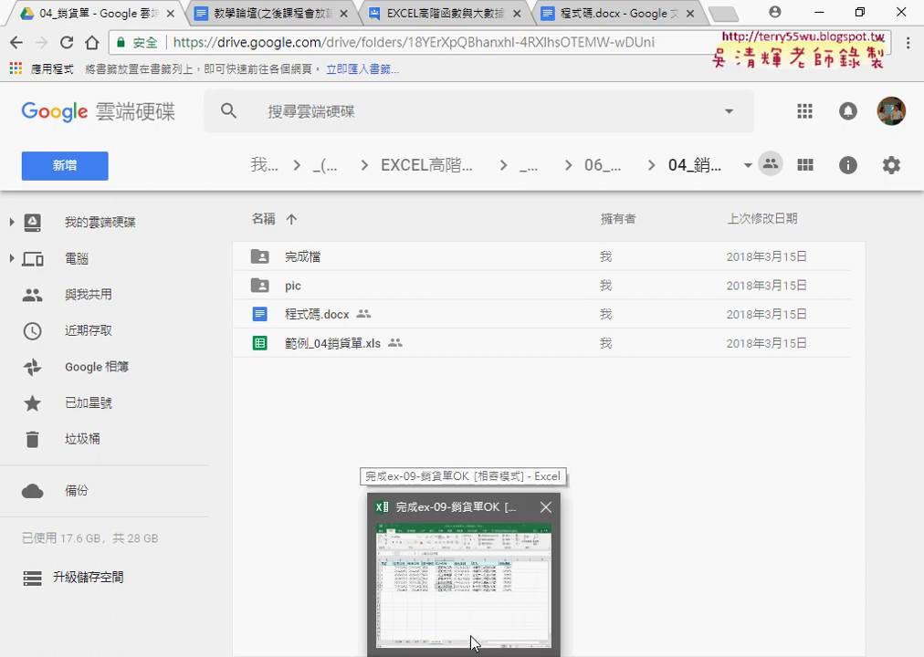
click(475, 640)
- Show the 銷貨單 form's order number and date, keeping delivery type 3普通件
click(115, 624)
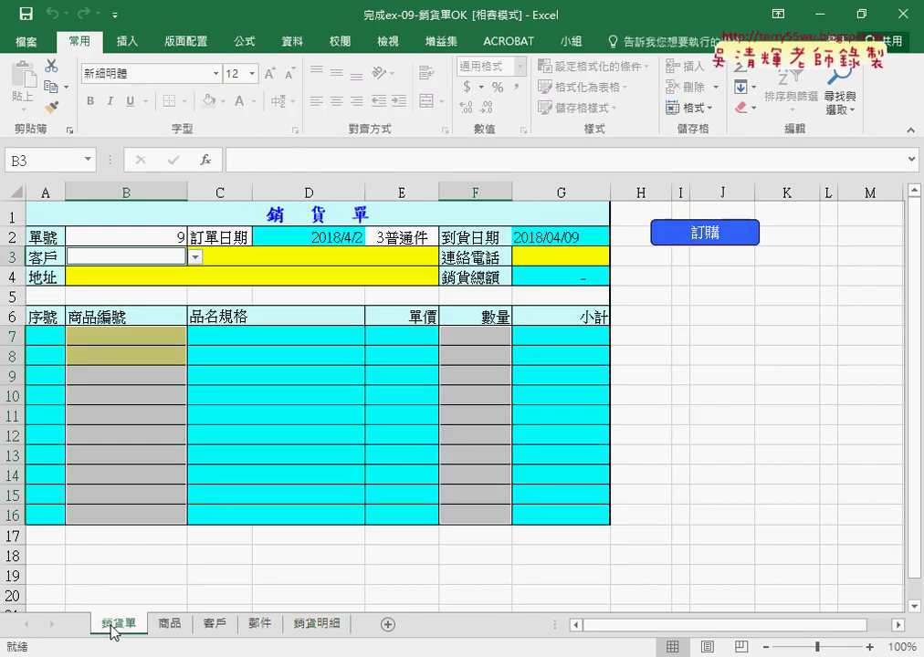
click(157, 234)
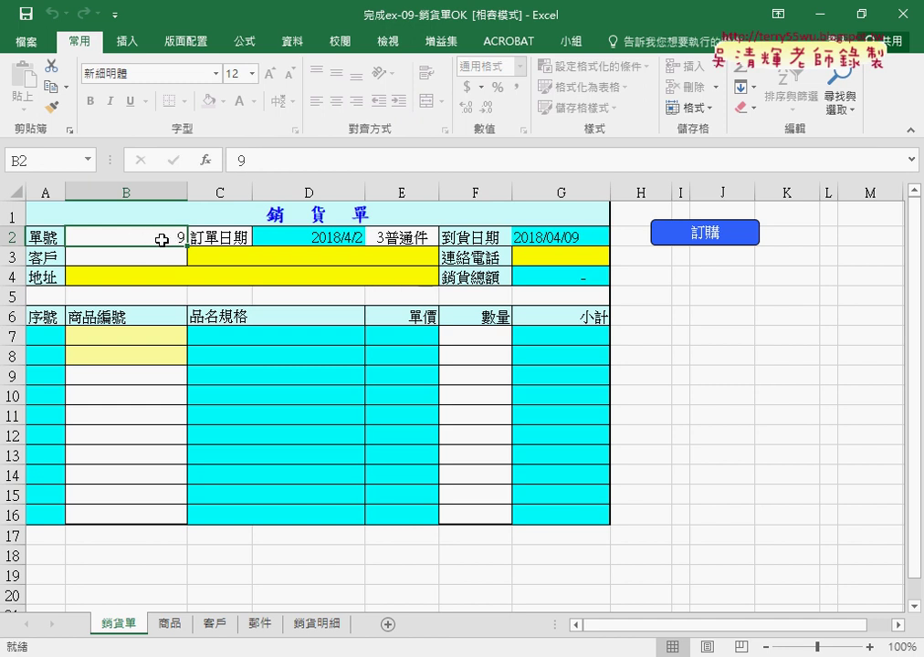
click(329, 236)
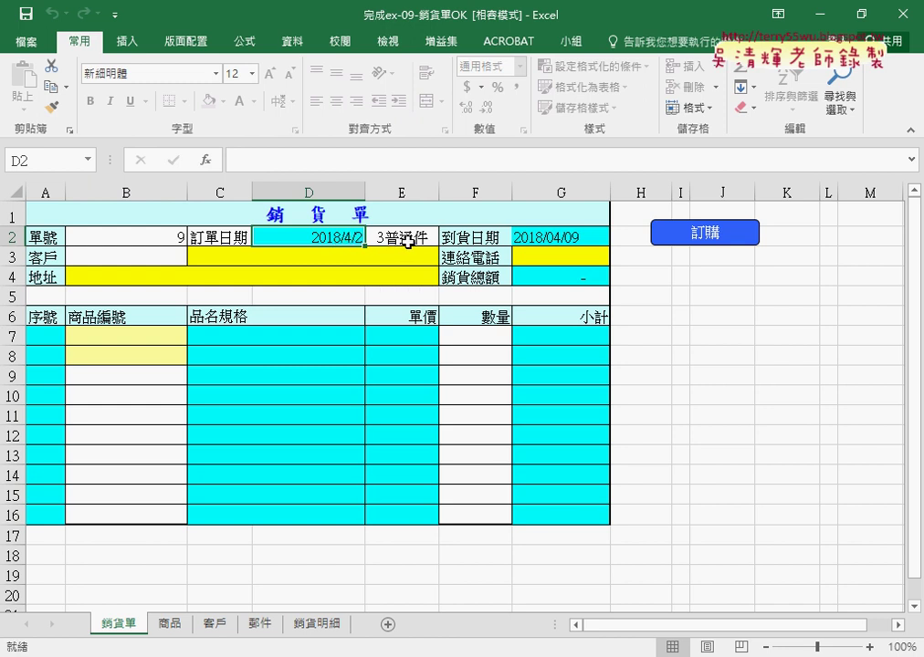
click(428, 237)
click(445, 239)
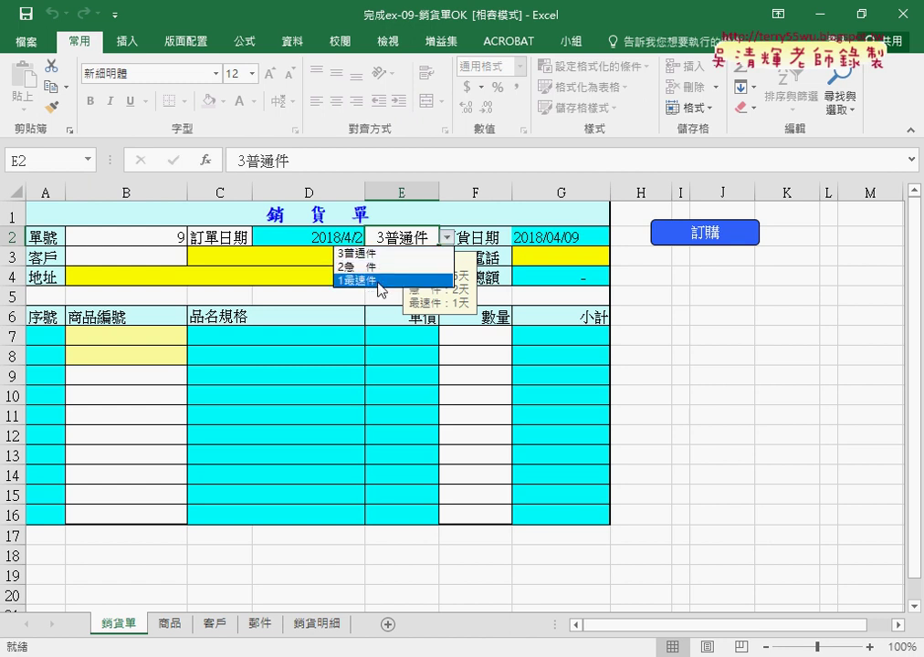
key(Escape)
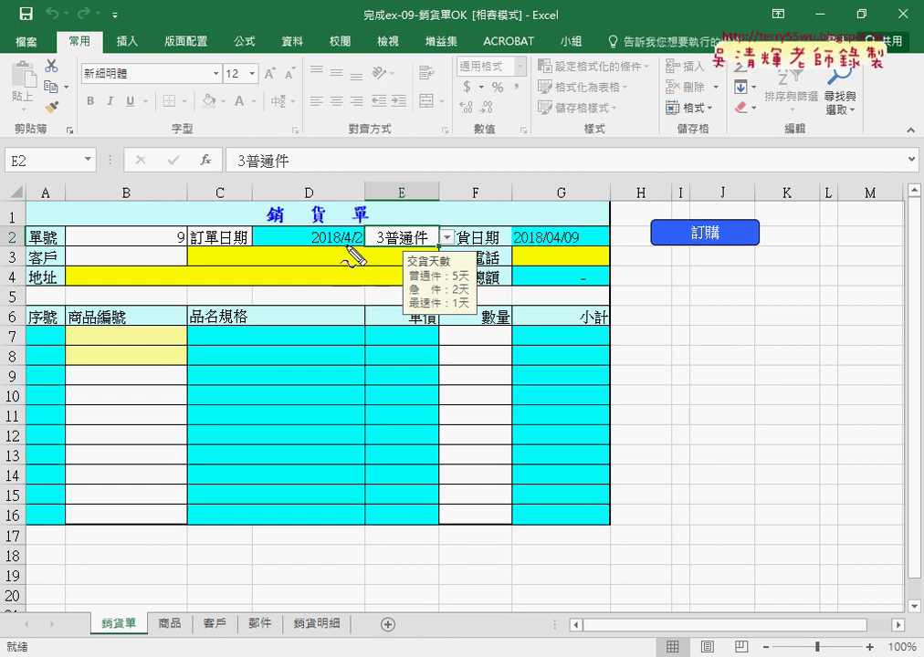
drag(453, 294, 467, 294)
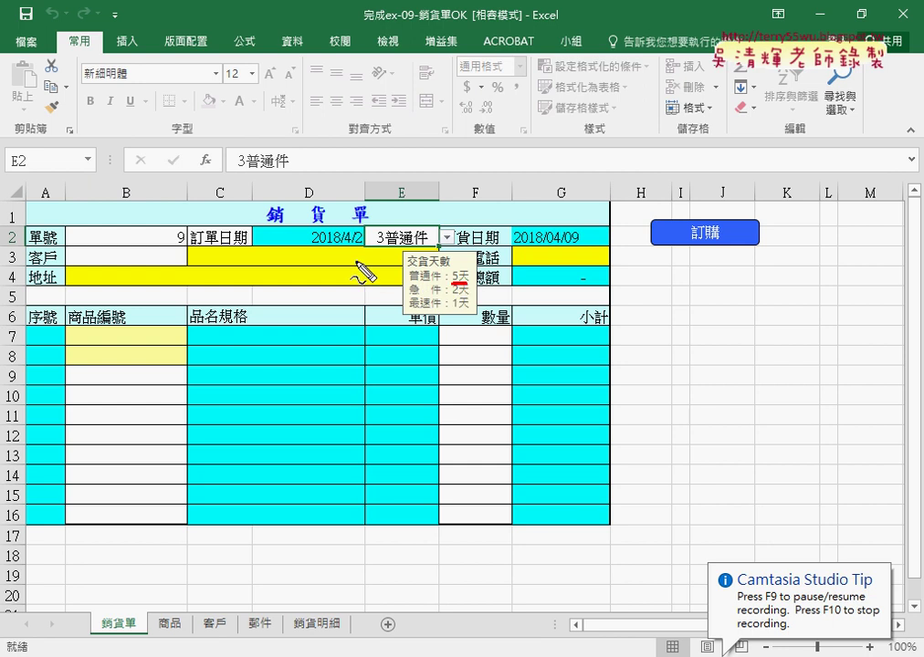
mouse_move(309, 229)
mouse_down()
mouse_move(358, 250)
mouse_move(334, 226)
mouse_up()
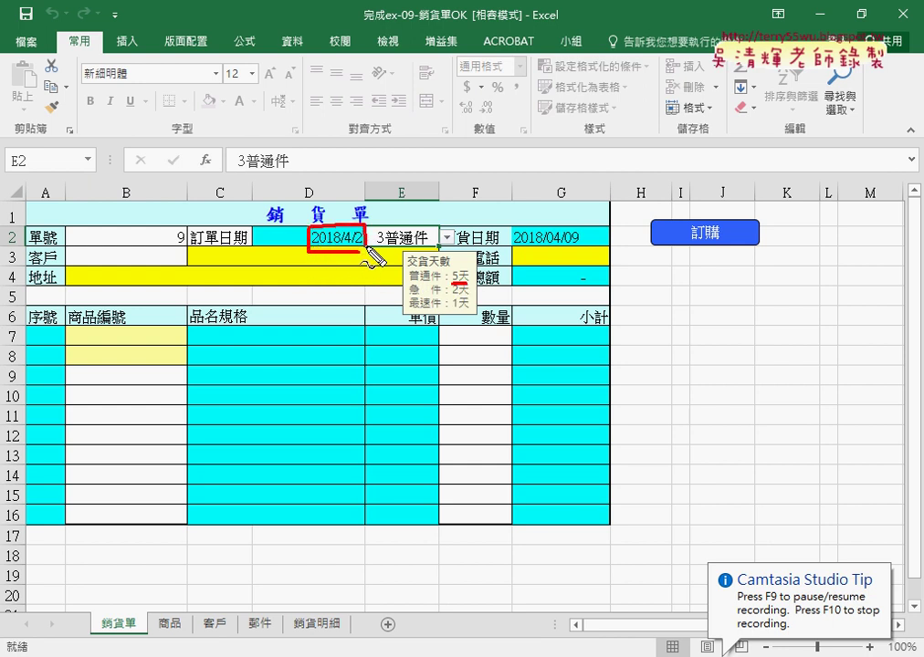
mouse_move(513, 227)
mouse_down()
mouse_move(511, 254)
mouse_move(589, 222)
mouse_move(514, 245)
mouse_up()
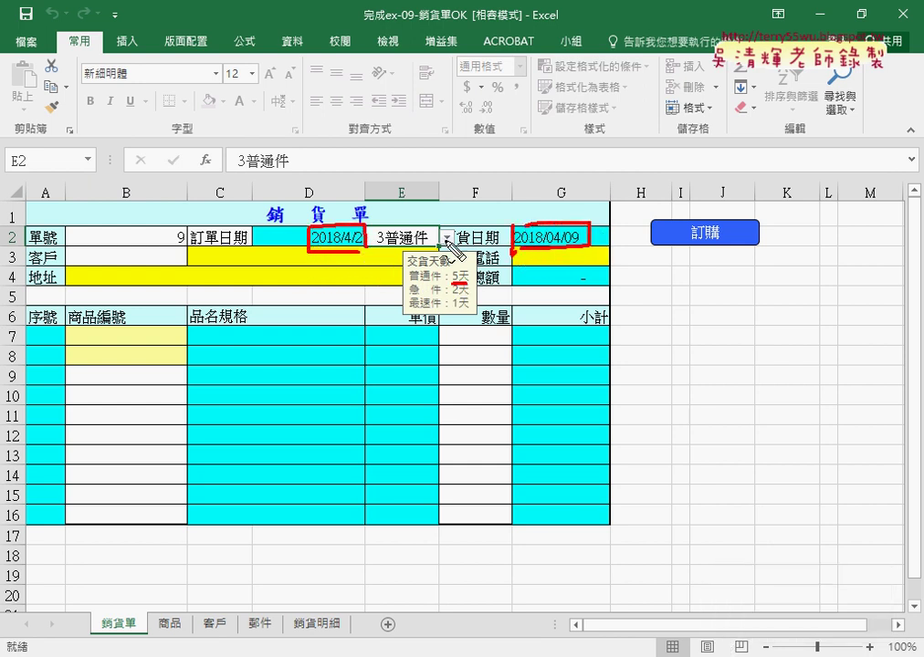
mouse_move(447, 226)
mouse_down()
mouse_move(436, 239)
mouse_move(539, 222)
mouse_move(559, 208)
mouse_up()
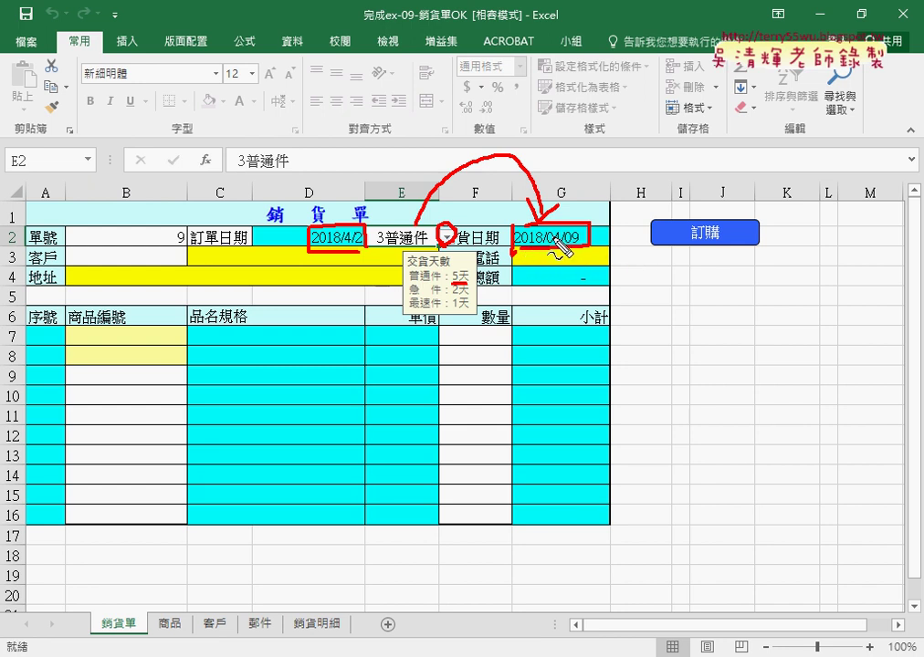
key(Escape)
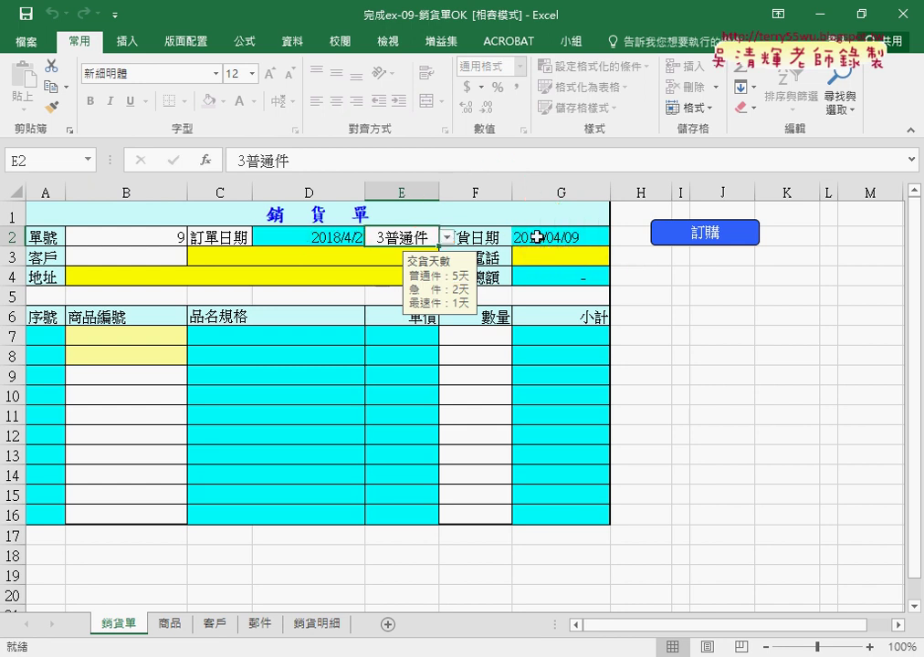
click(137, 255)
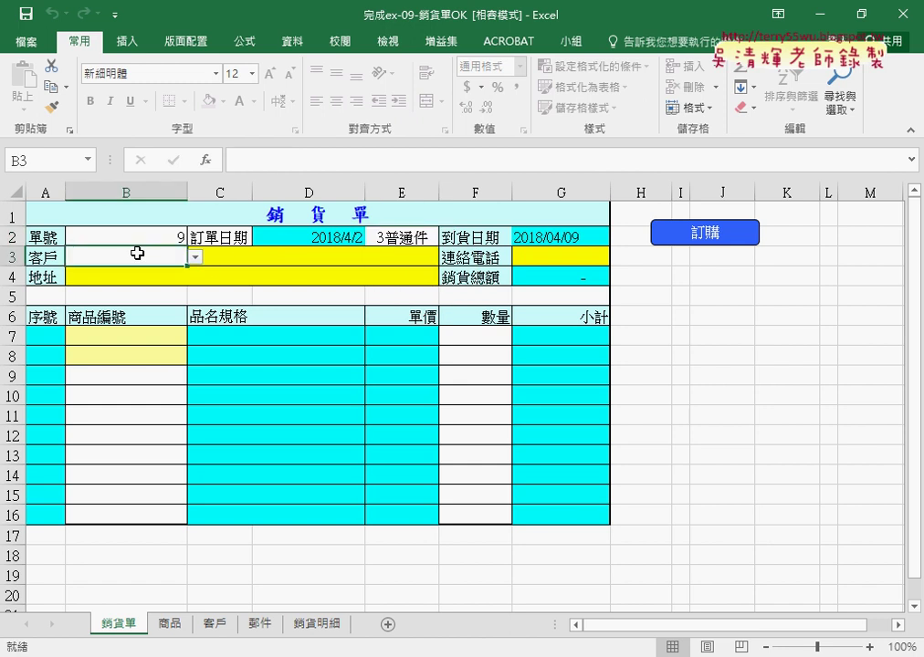
click(195, 259)
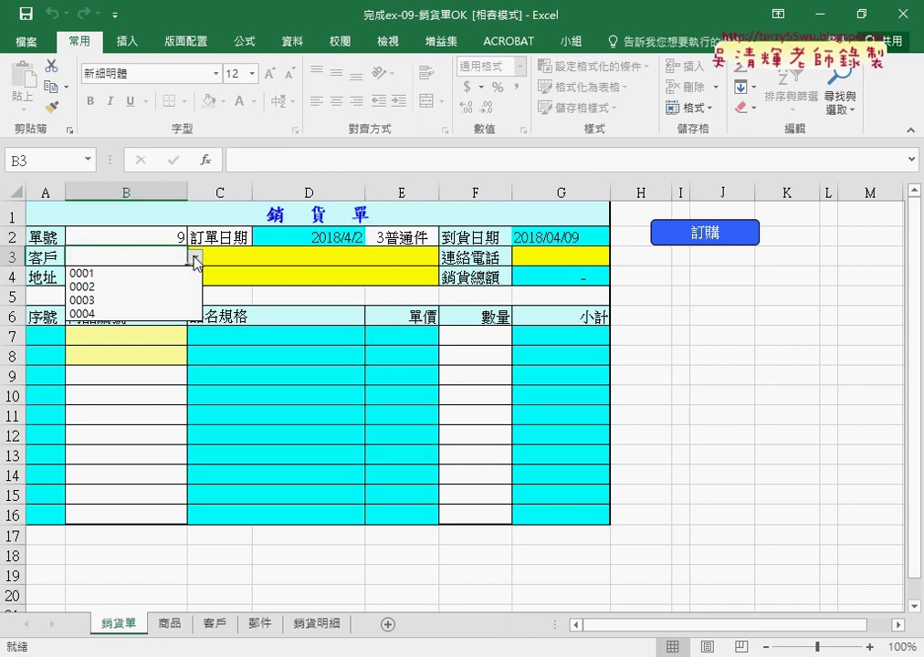
click(215, 623)
click(216, 624)
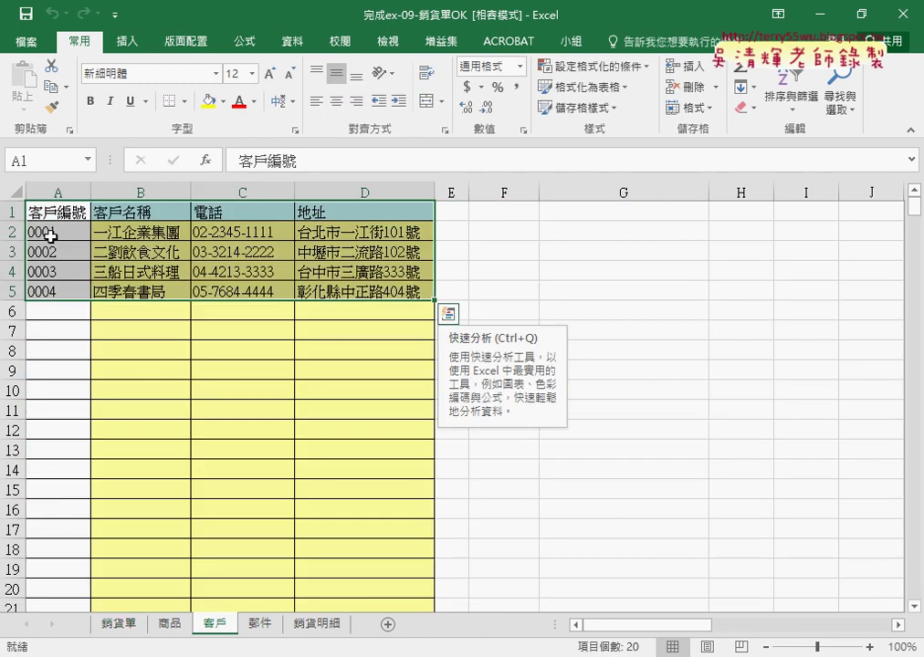
drag(55, 232, 52, 292)
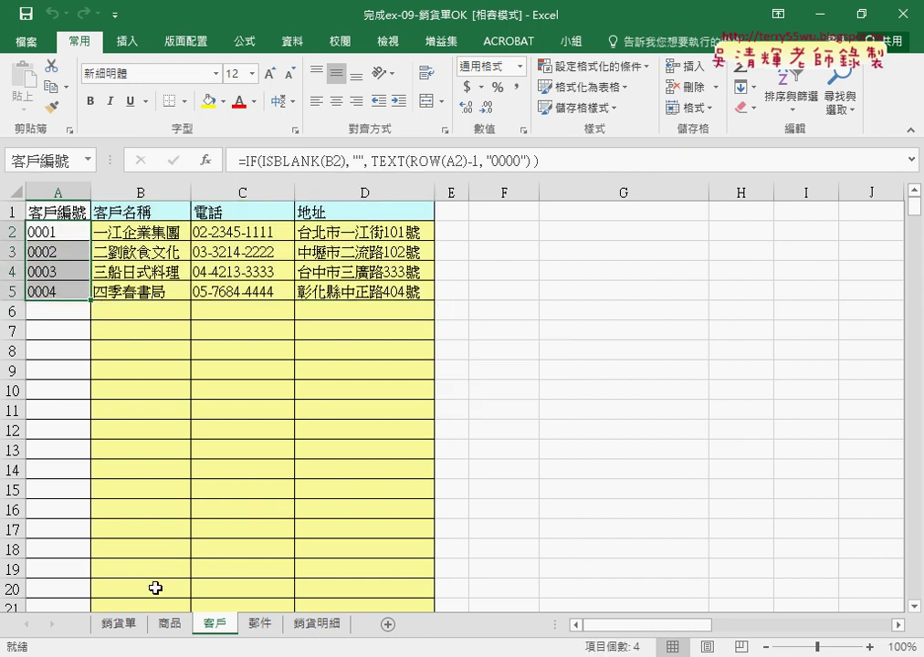
click(119, 624)
click(196, 260)
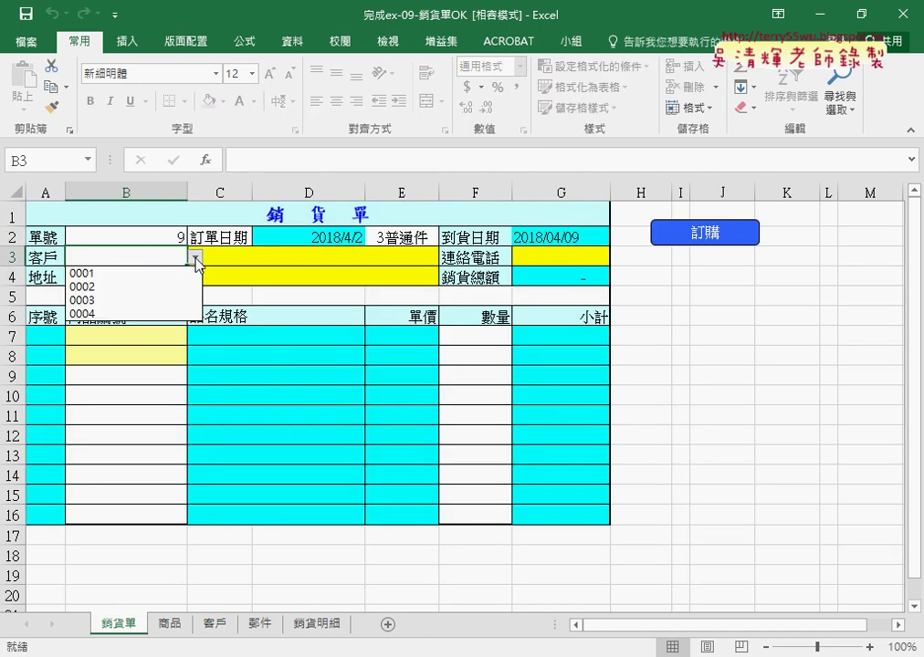
click(160, 301)
click(249, 256)
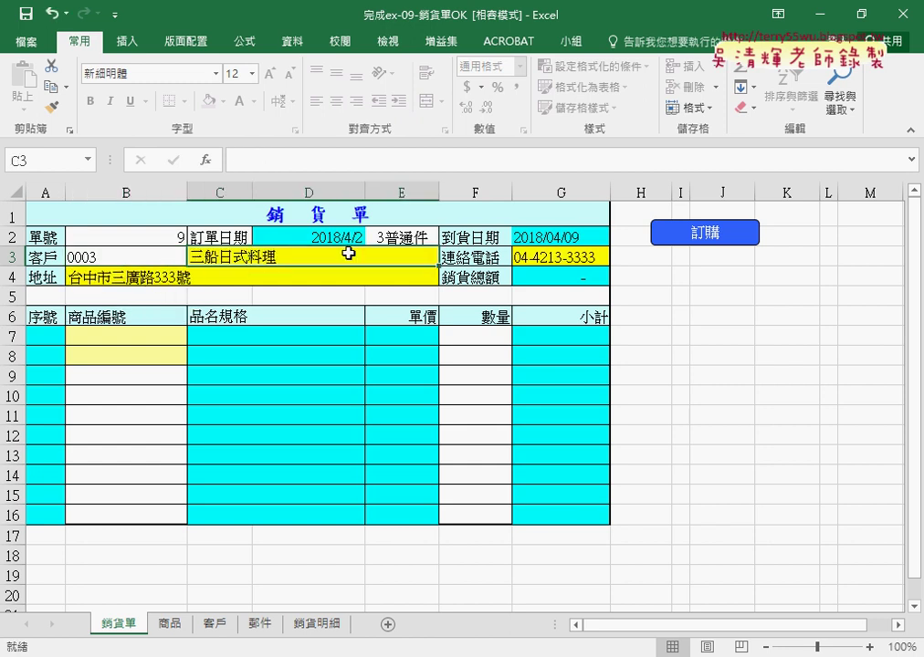
click(531, 252)
click(134, 278)
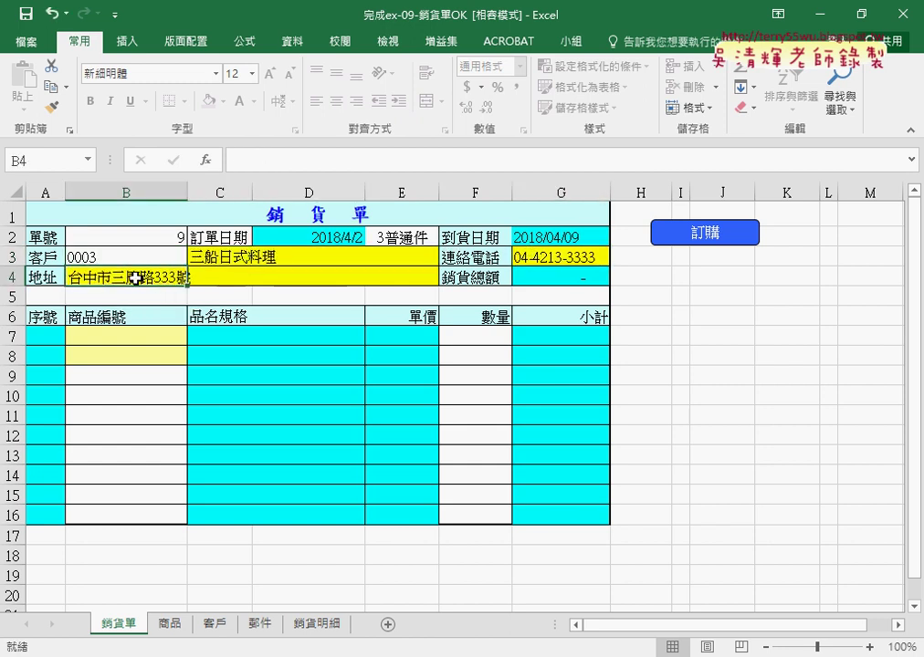
click(136, 256)
click(195, 258)
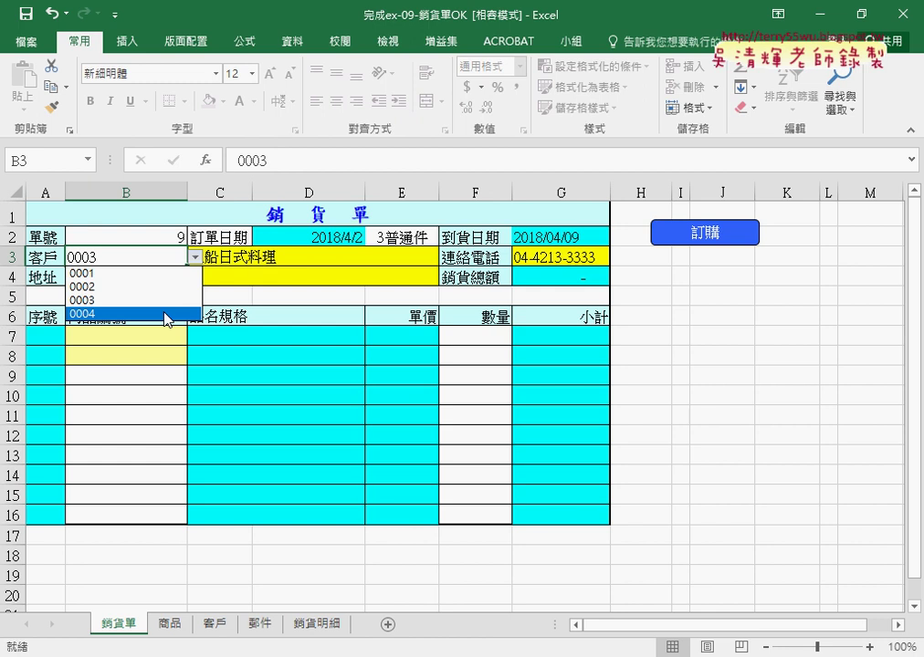
click(120, 258)
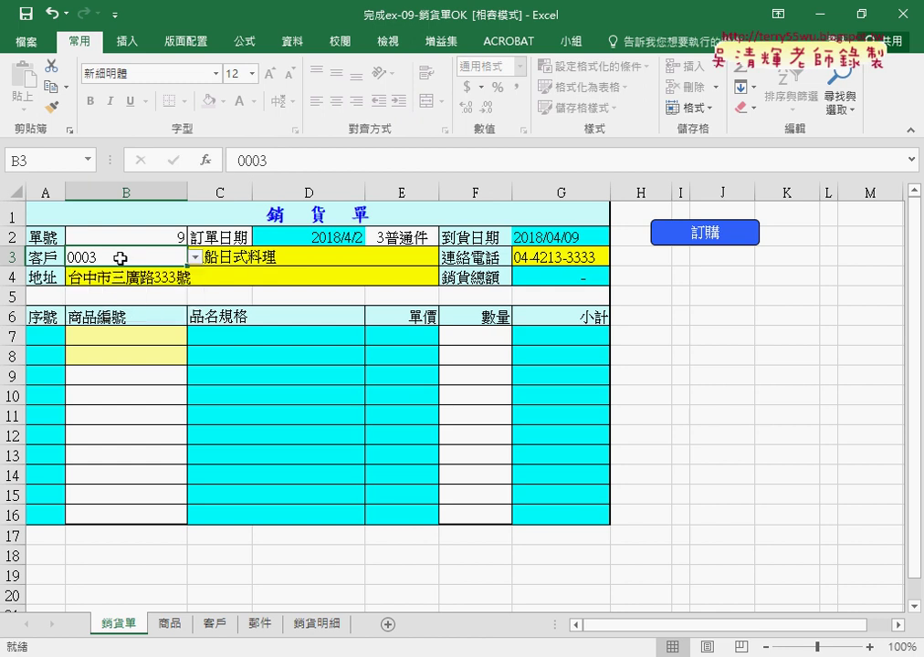
key(Delete)
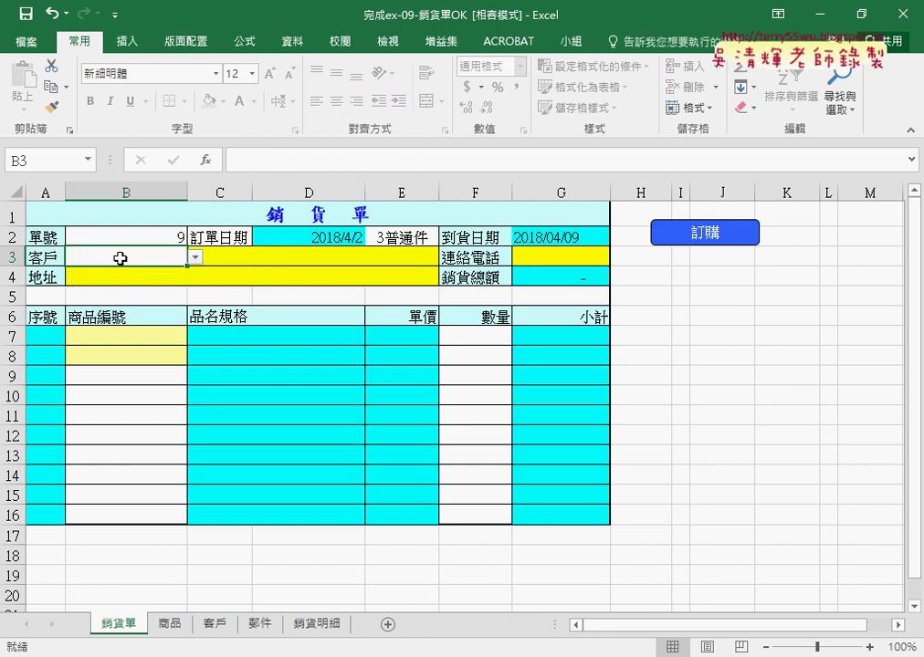
click(195, 258)
click(160, 284)
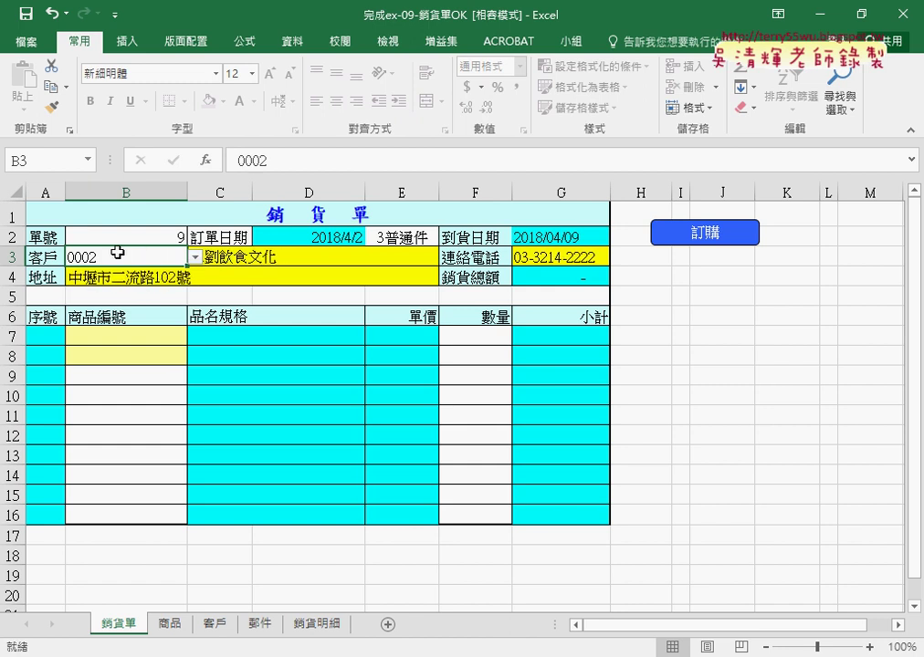
key(Delete)
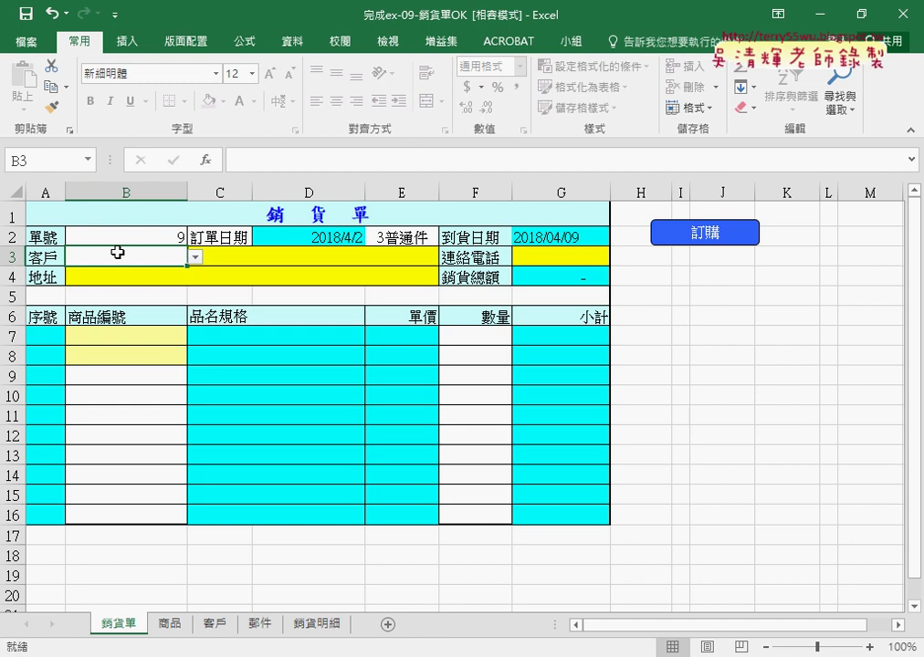
- Choose customer 0003 (三船日式料理) in B3 so its phone and address fill in
click(195, 257)
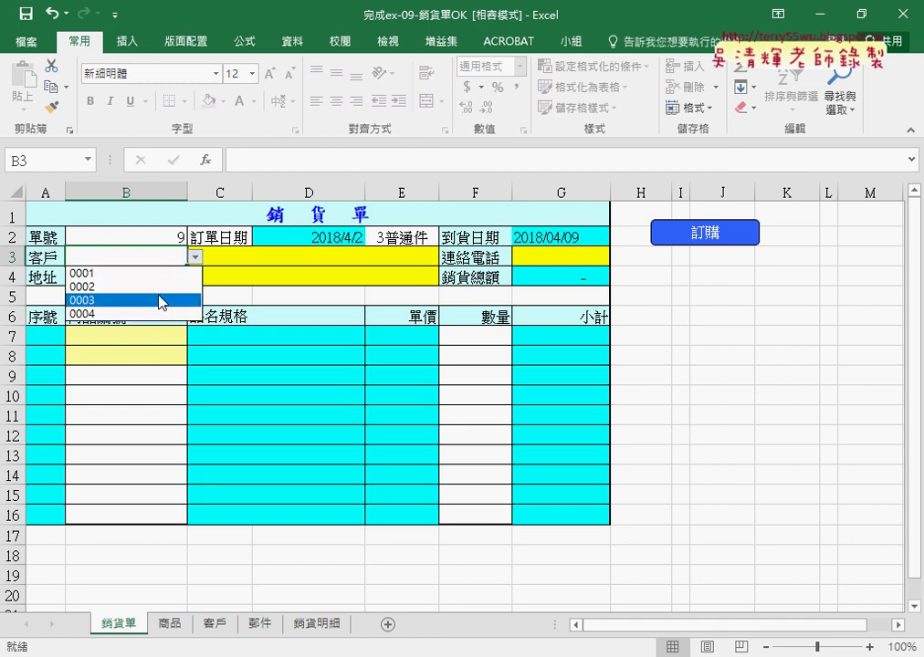
click(161, 300)
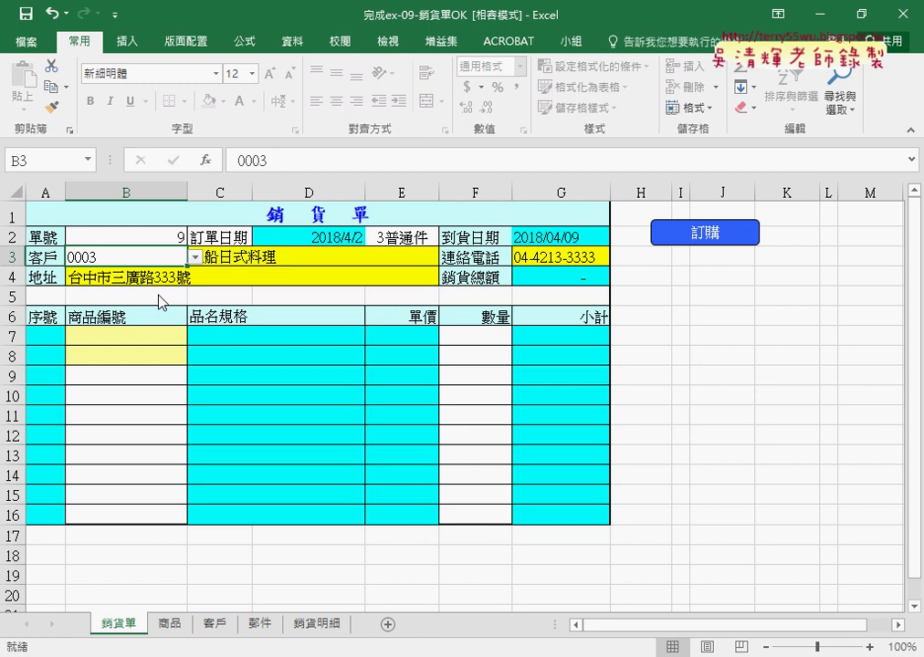
click(177, 340)
click(195, 337)
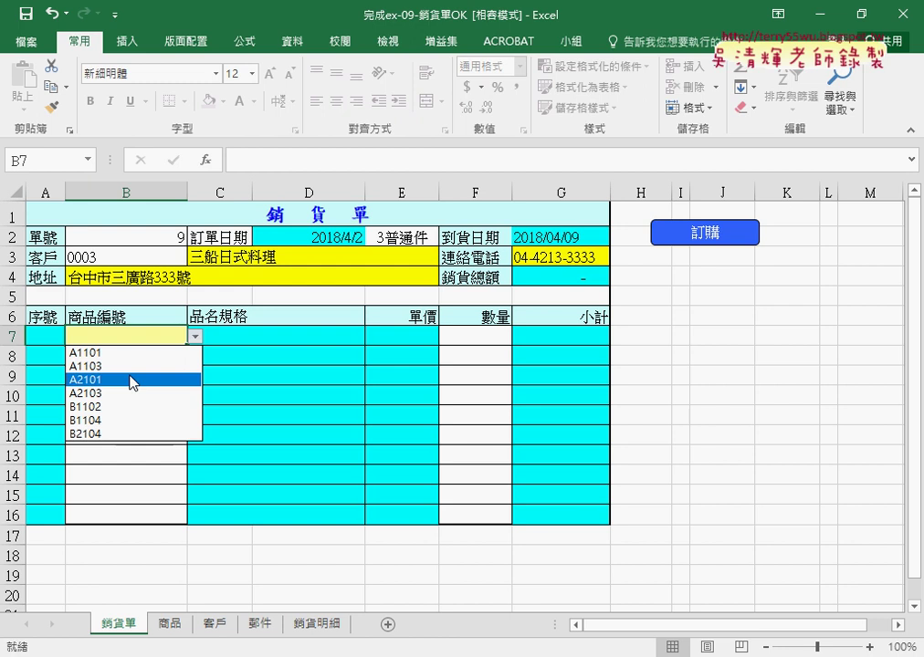
- Set the first order line to product A1103 (Acer Midea Player, 50,000) with quantity 3
click(129, 366)
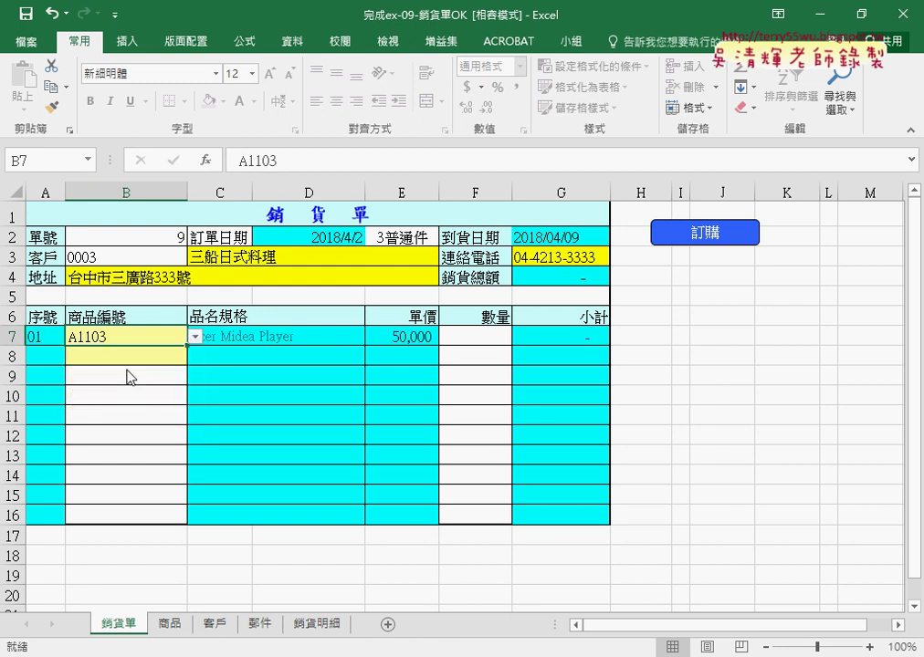
click(46, 339)
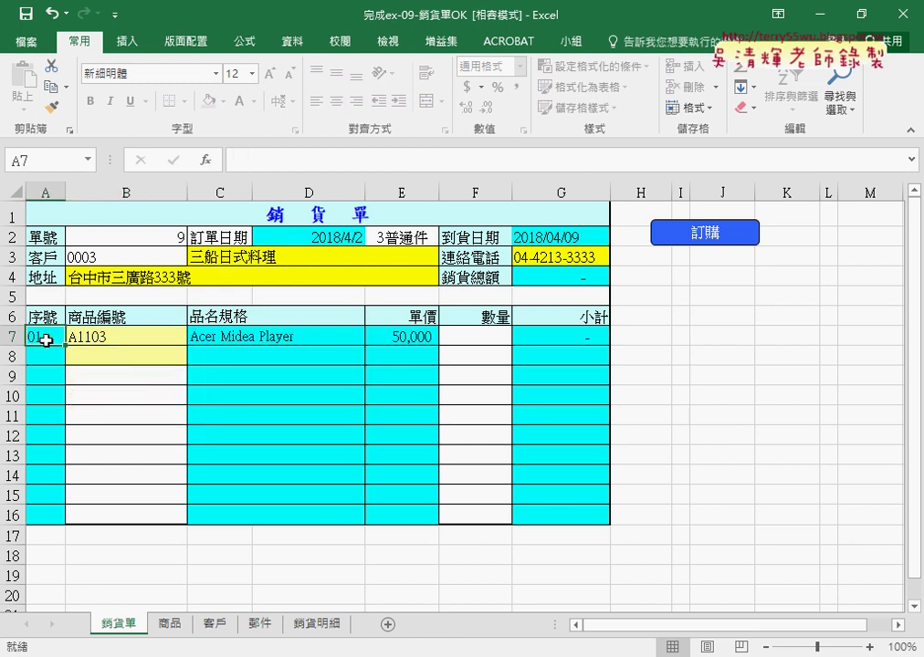
click(261, 339)
click(388, 337)
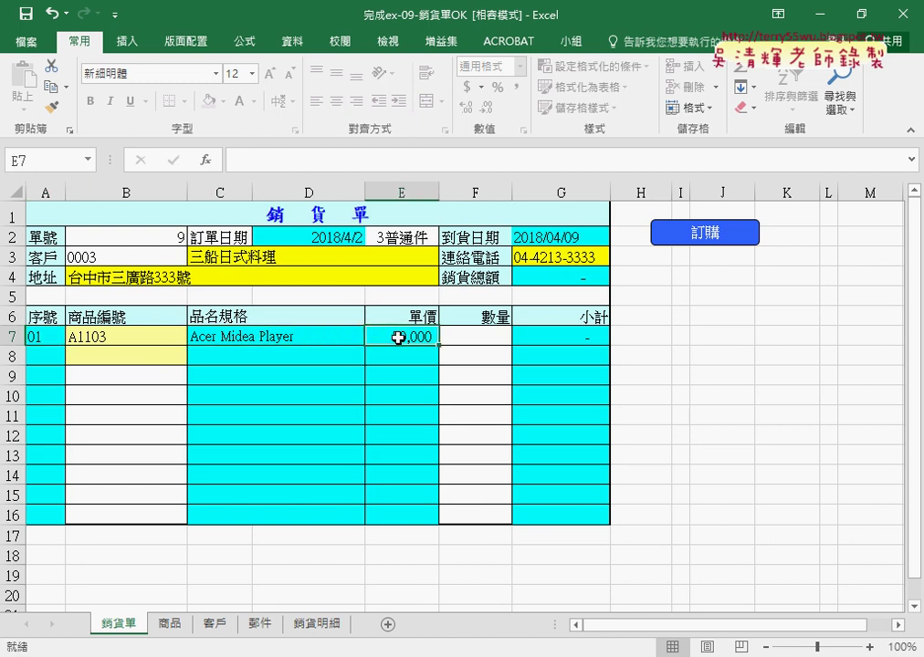
click(483, 338)
click(519, 336)
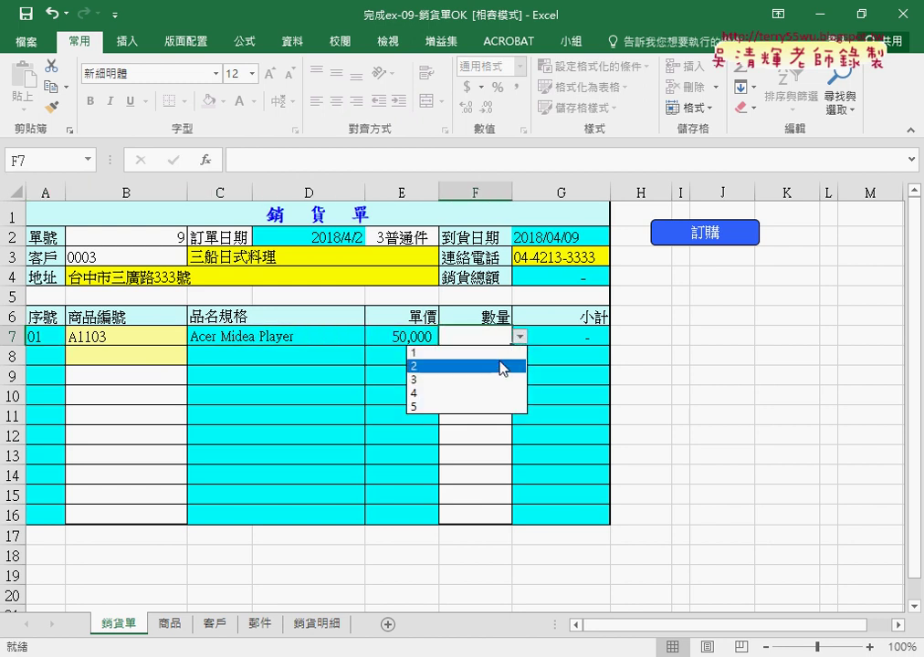
click(488, 389)
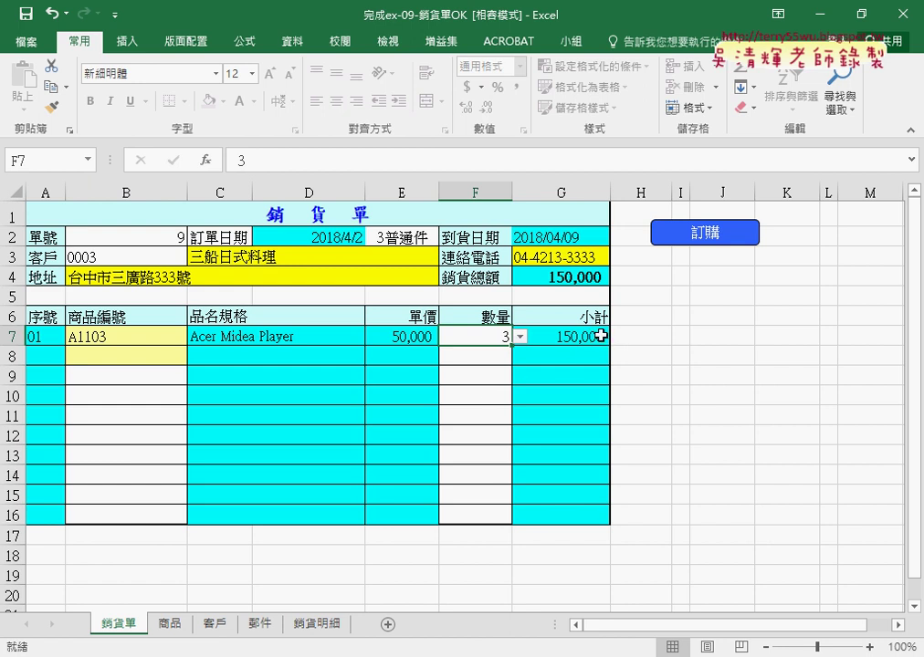
- Add a second A1103 line with quantity 4 and check the subtotals sum to 350,000
click(165, 369)
click(169, 353)
click(193, 356)
click(170, 386)
click(452, 356)
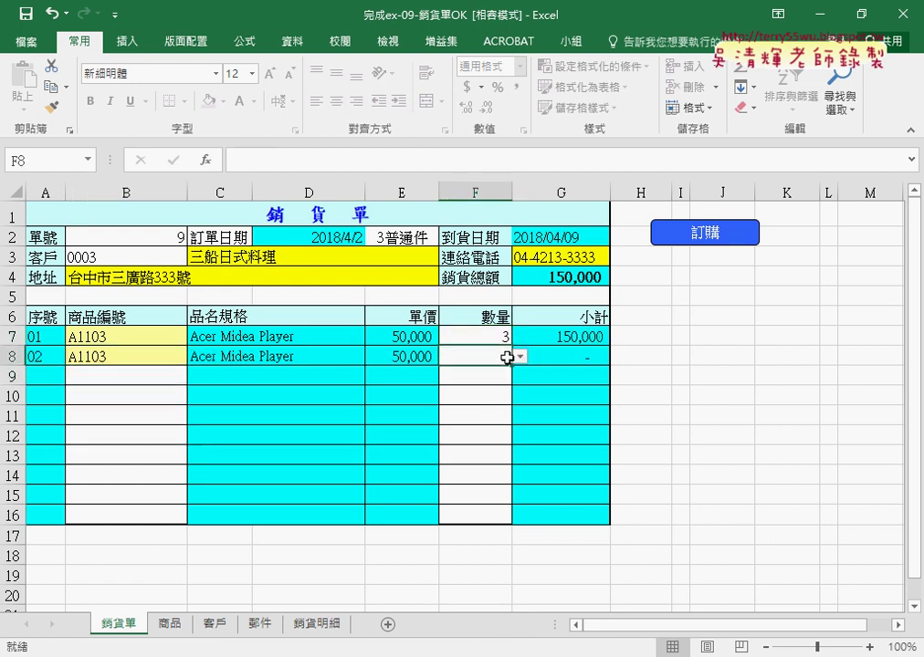
click(523, 358)
click(487, 412)
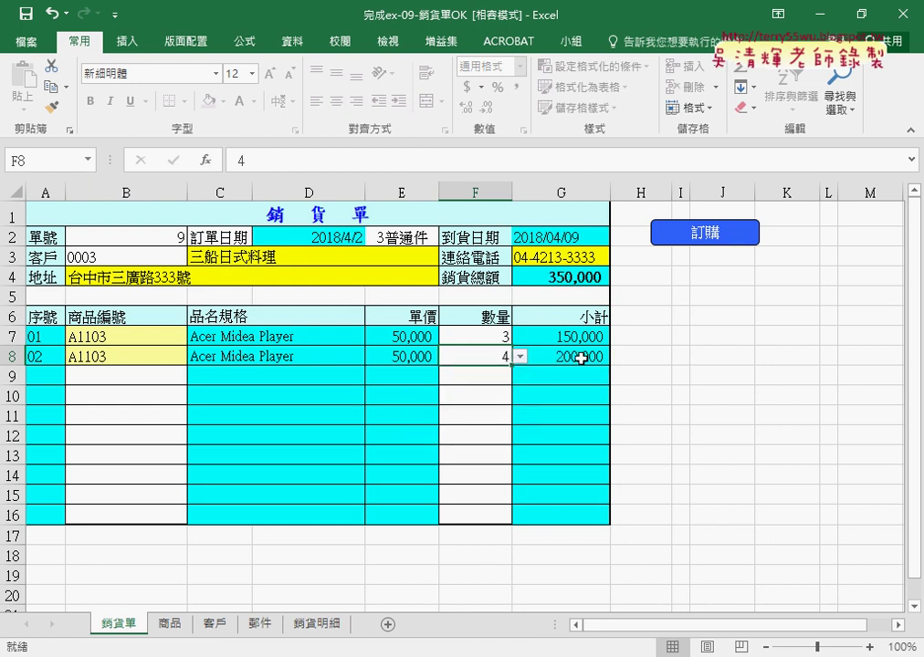
click(582, 356)
drag(583, 356, 582, 340)
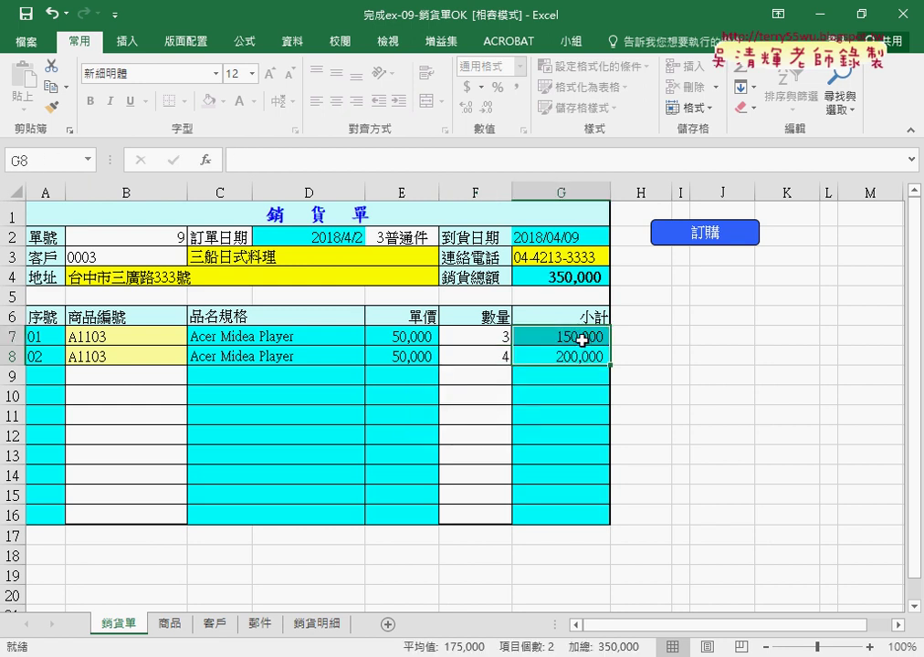
mouse_move(591, 327)
mouse_down()
mouse_move(644, 313)
mouse_move(614, 289)
mouse_move(637, 283)
mouse_up()
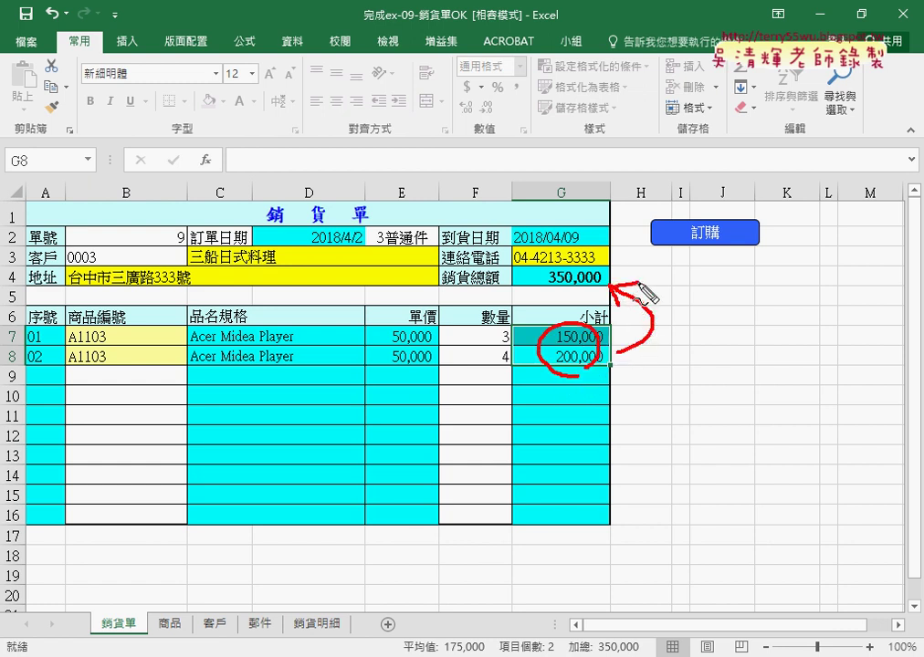
drag(523, 288, 605, 287)
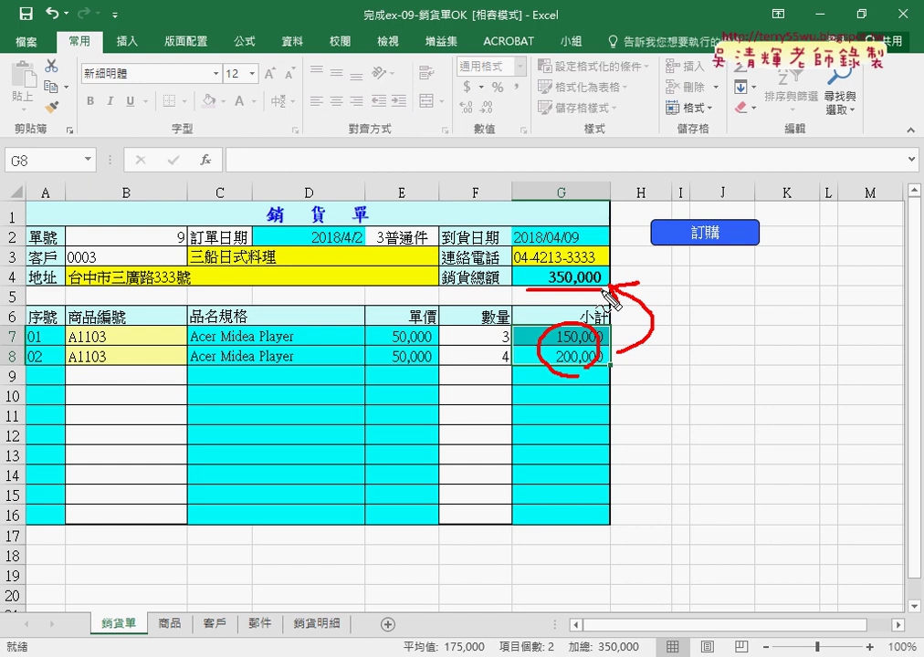
mouse_move(660, 331)
mouse_down()
mouse_move(713, 246)
mouse_move(698, 222)
mouse_up()
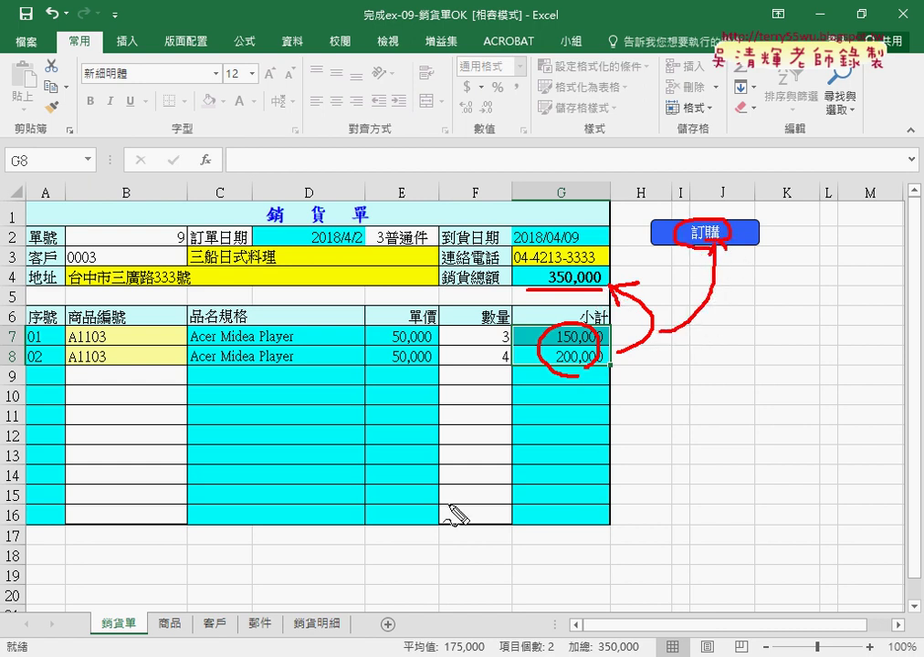
drag(315, 612, 306, 614)
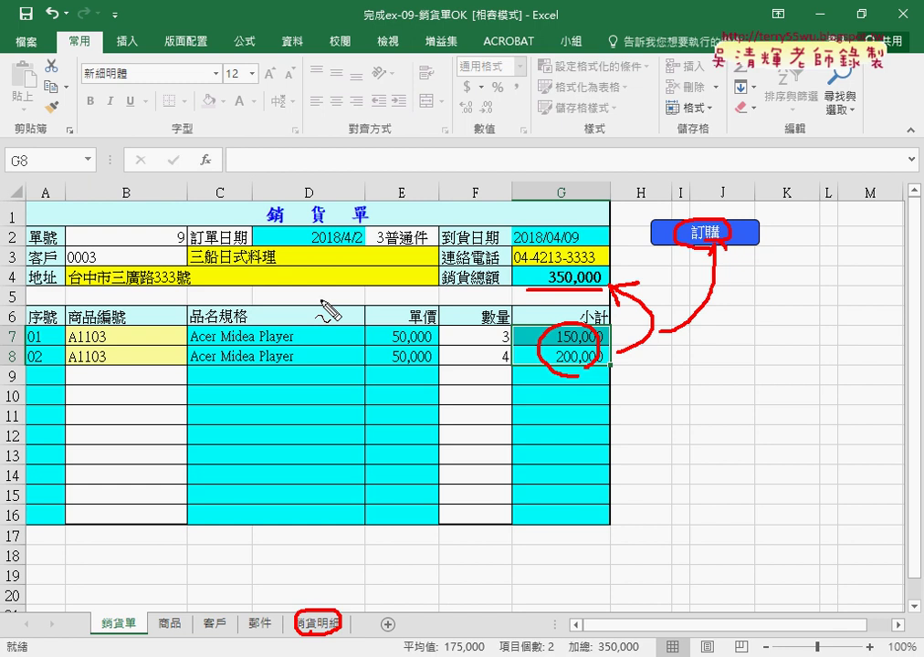
drag(185, 221, 190, 239)
mouse_move(192, 187)
mouse_down()
mouse_move(193, 219)
mouse_move(210, 203)
mouse_move(210, 220)
mouse_up()
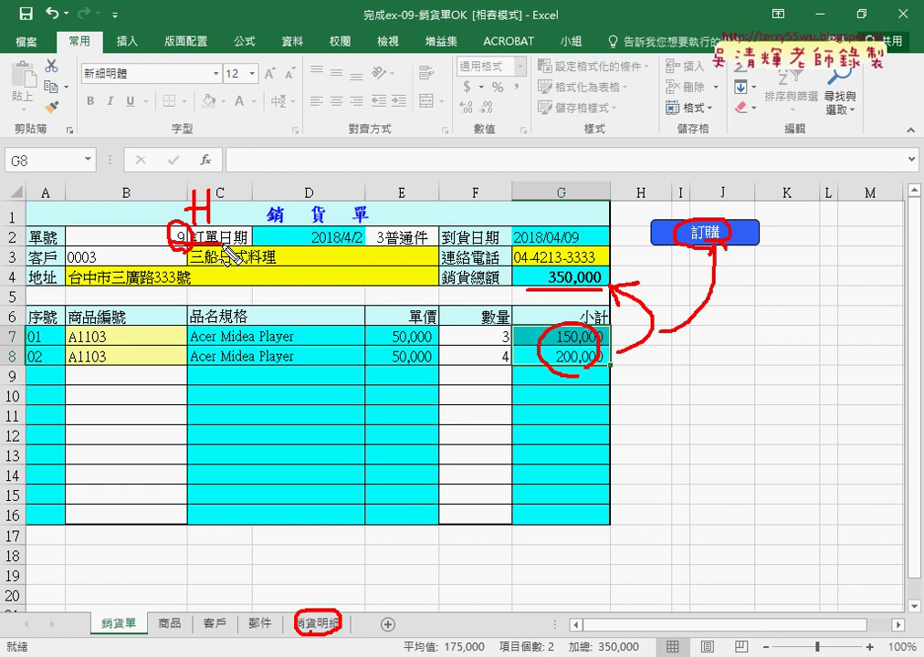
key(Escape)
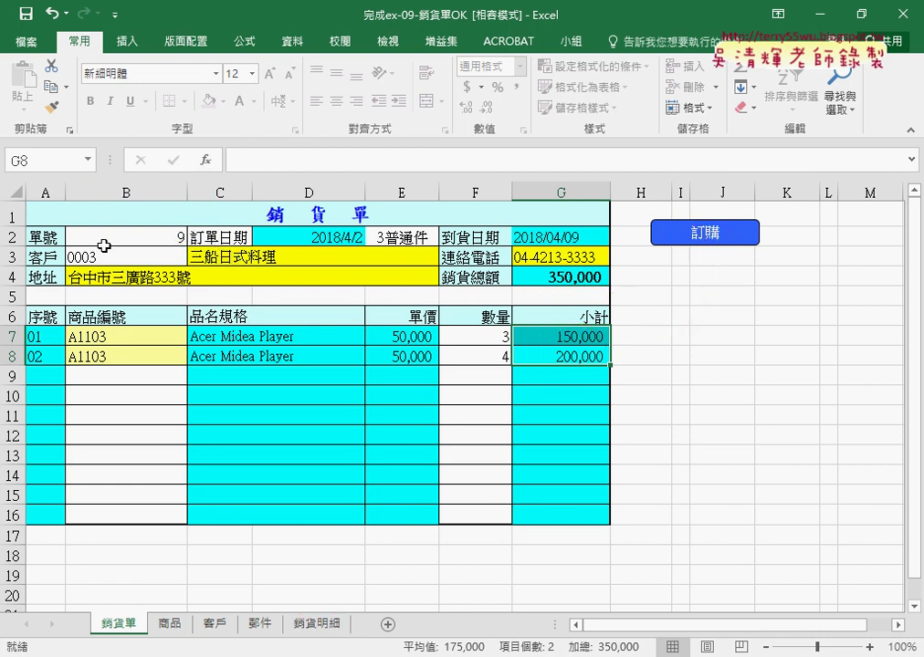
click(116, 237)
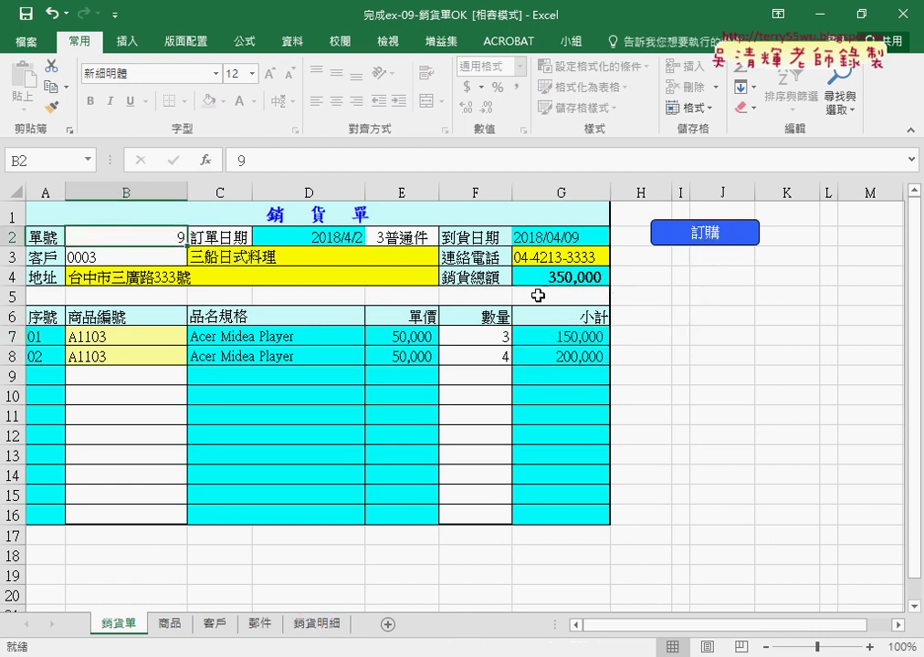
click(321, 625)
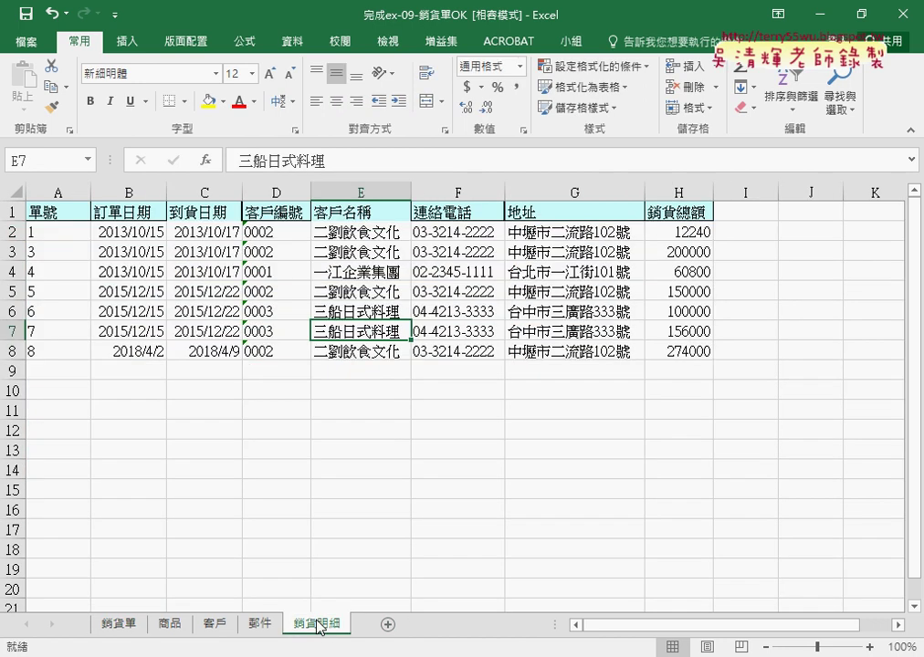
click(118, 627)
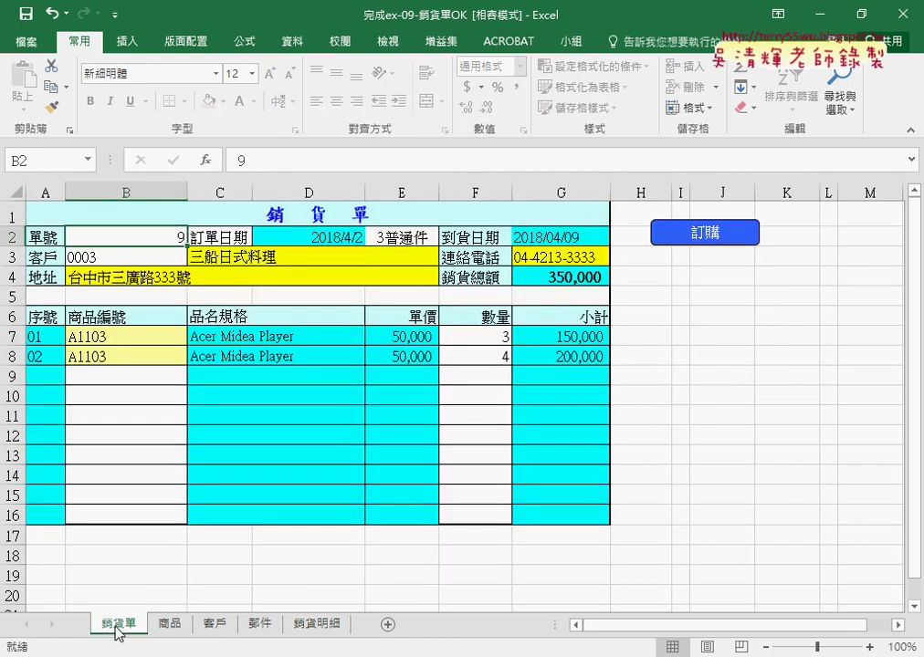
click(325, 625)
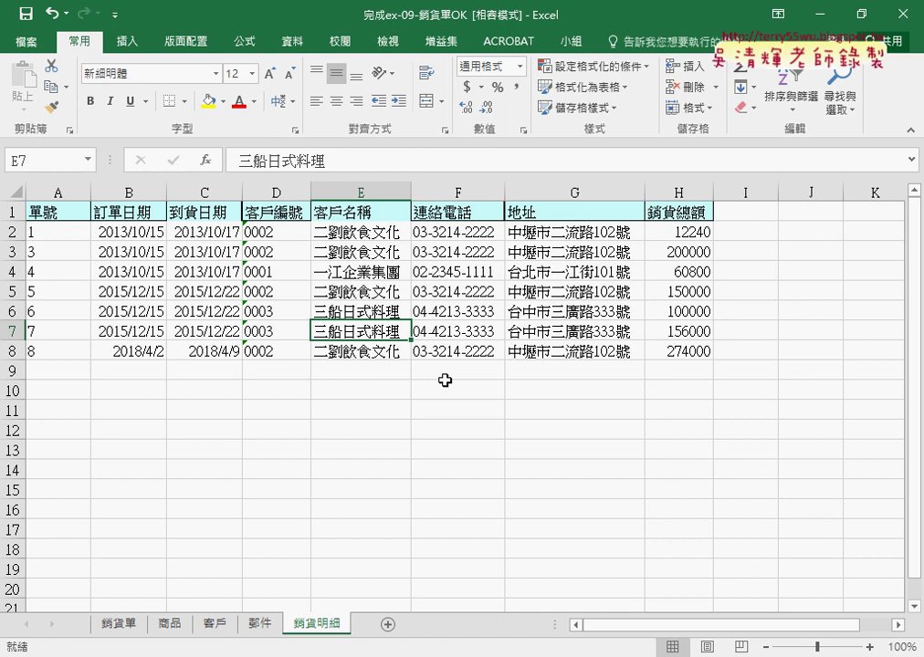
drag(62, 191, 675, 182)
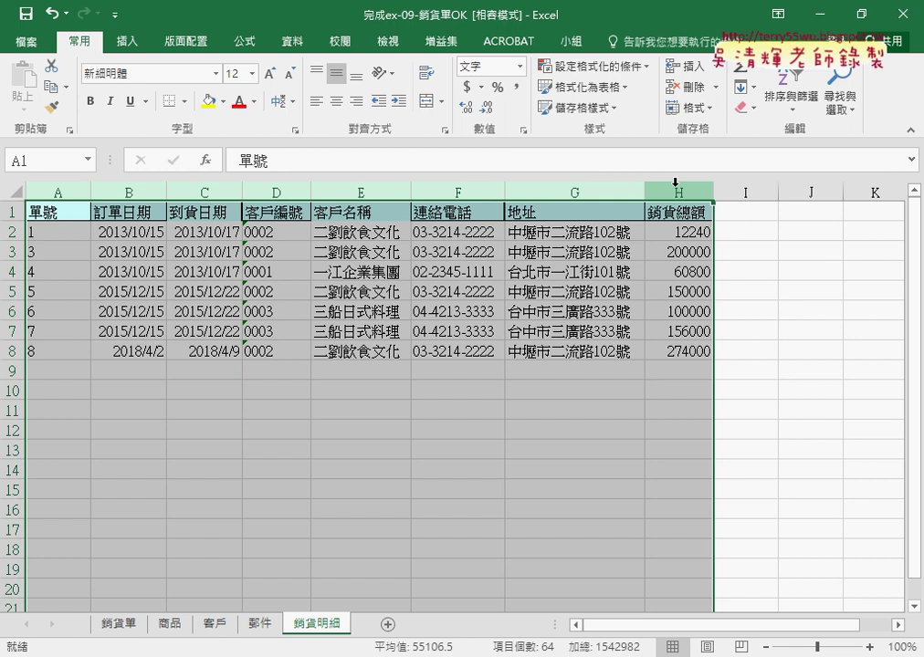
click(141, 213)
click(202, 212)
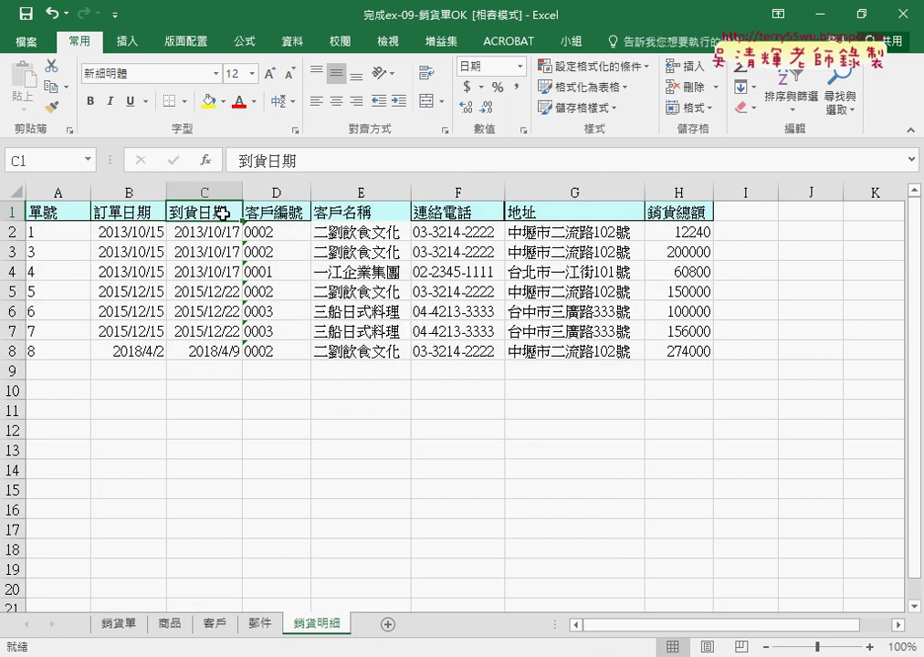
click(703, 210)
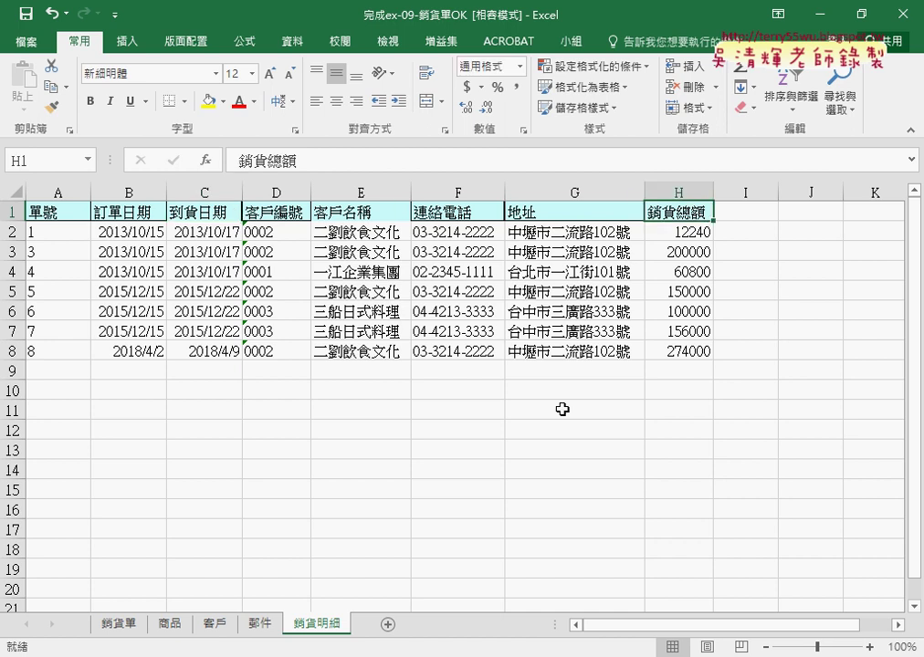
drag(64, 371, 706, 373)
click(117, 629)
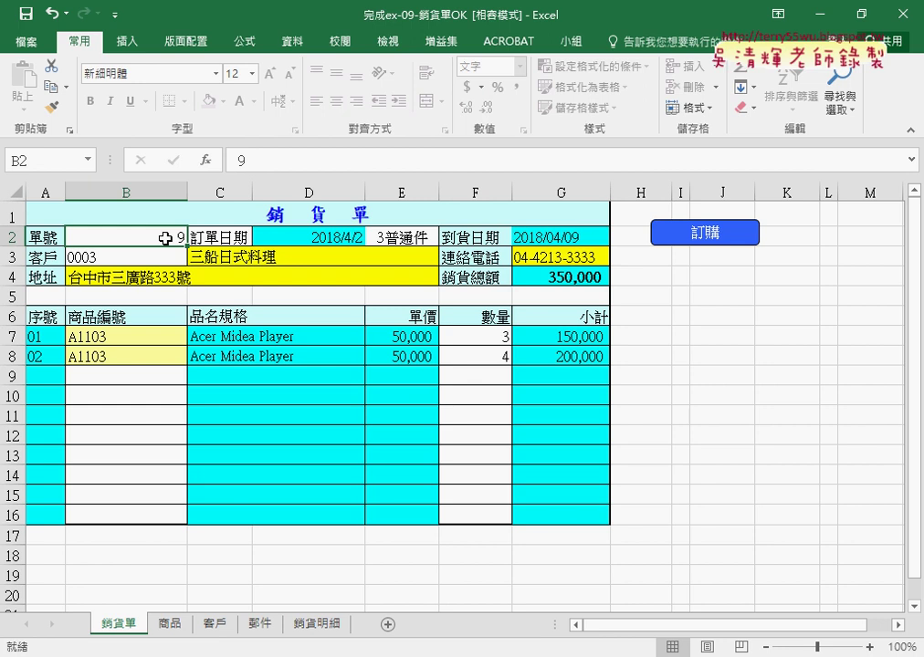
- Log the order with 訂購 and confirm order 10 has blank customer and product entries B7:B16
click(714, 234)
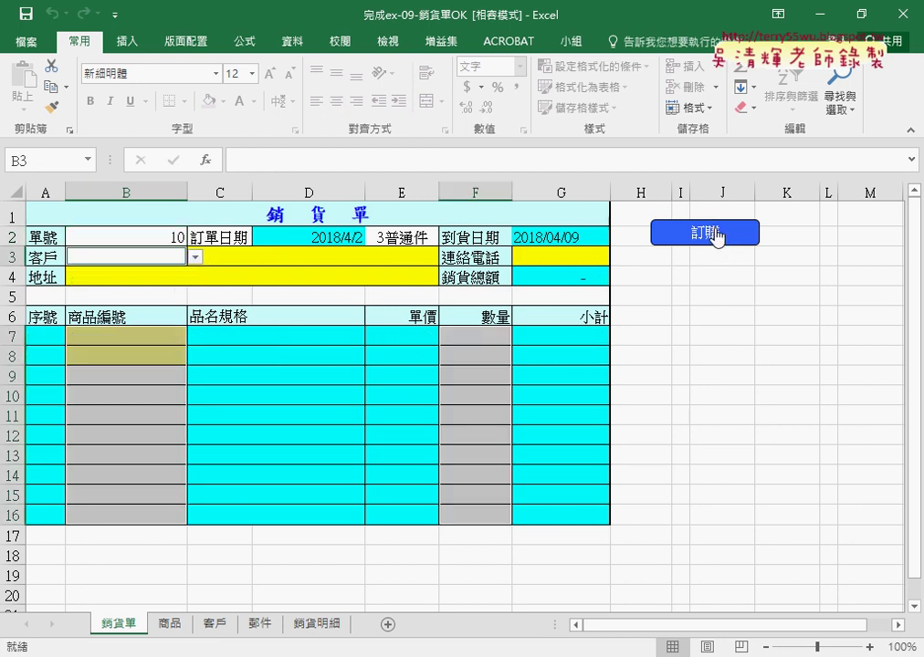
click(164, 239)
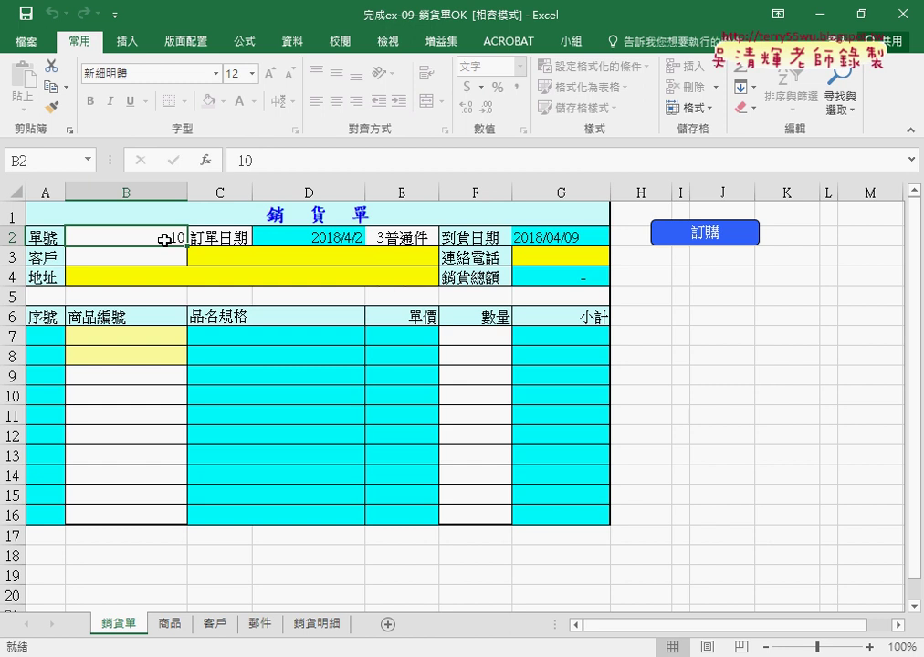
click(173, 257)
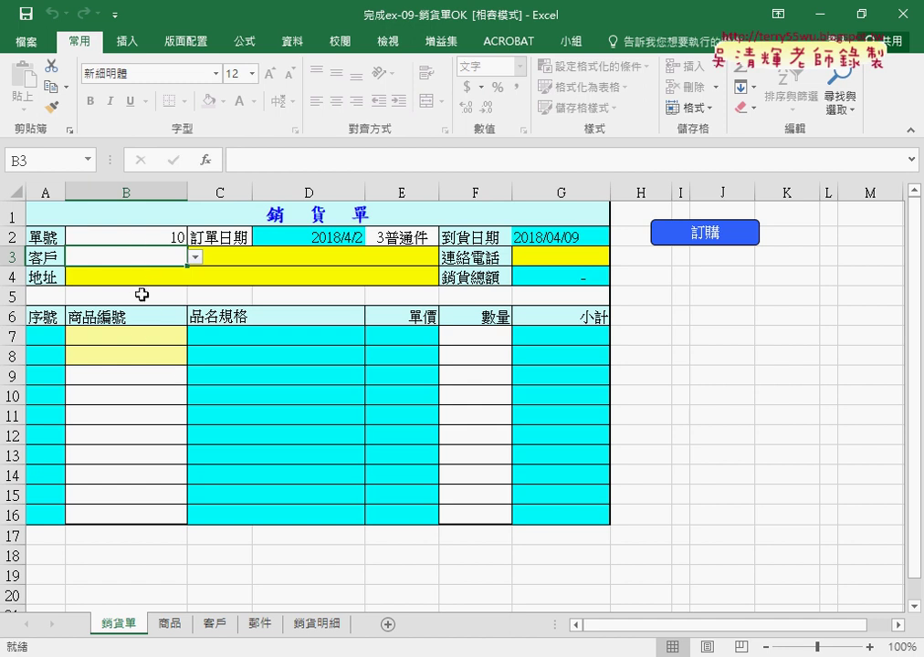
drag(143, 336, 144, 513)
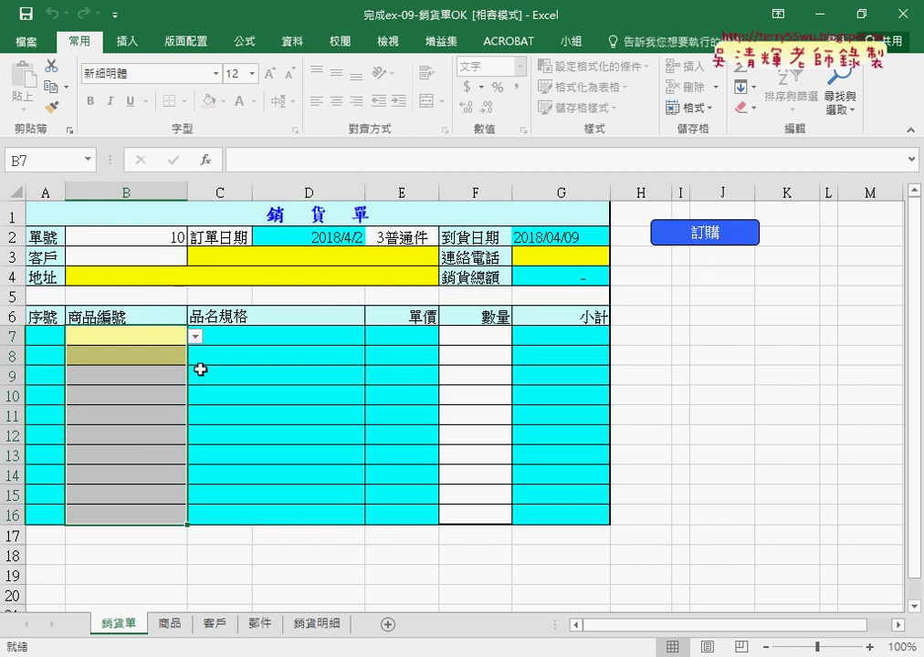
- Check the newly logged row 9 on 銷貨明細, then return to order 10 on 銷貨單
click(311, 625)
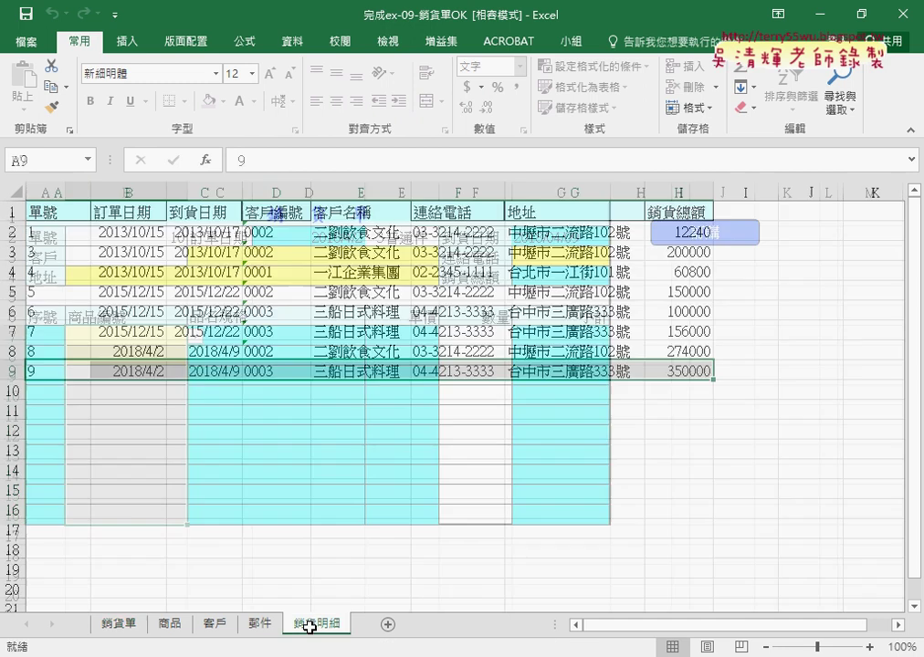
drag(68, 371, 687, 371)
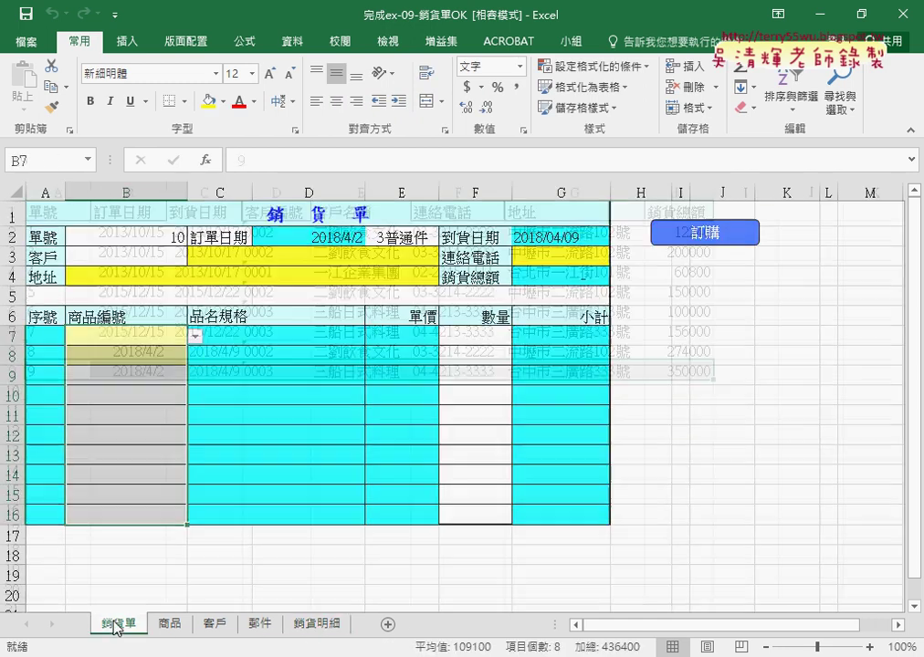
click(119, 623)
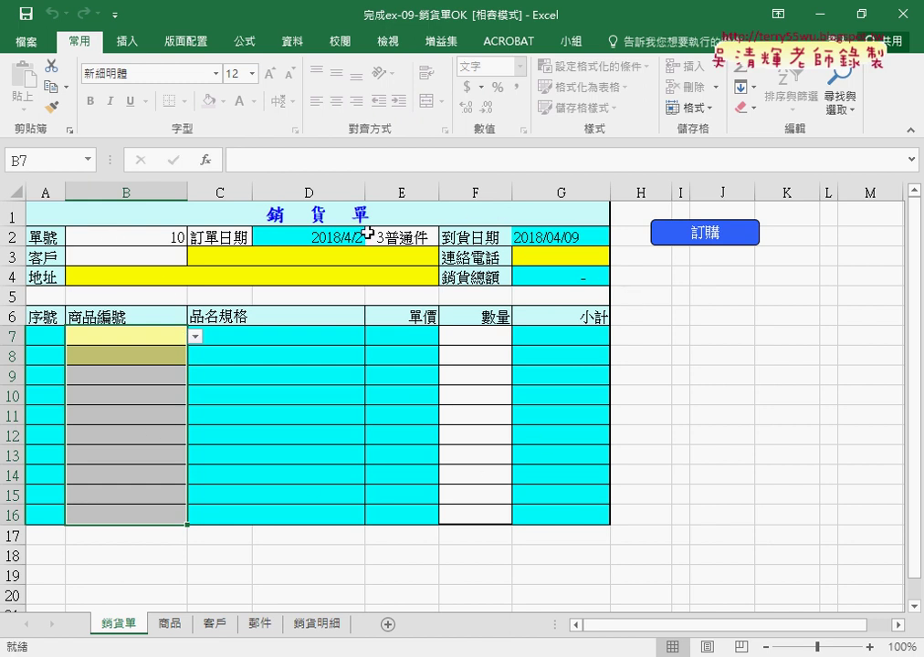
click(157, 241)
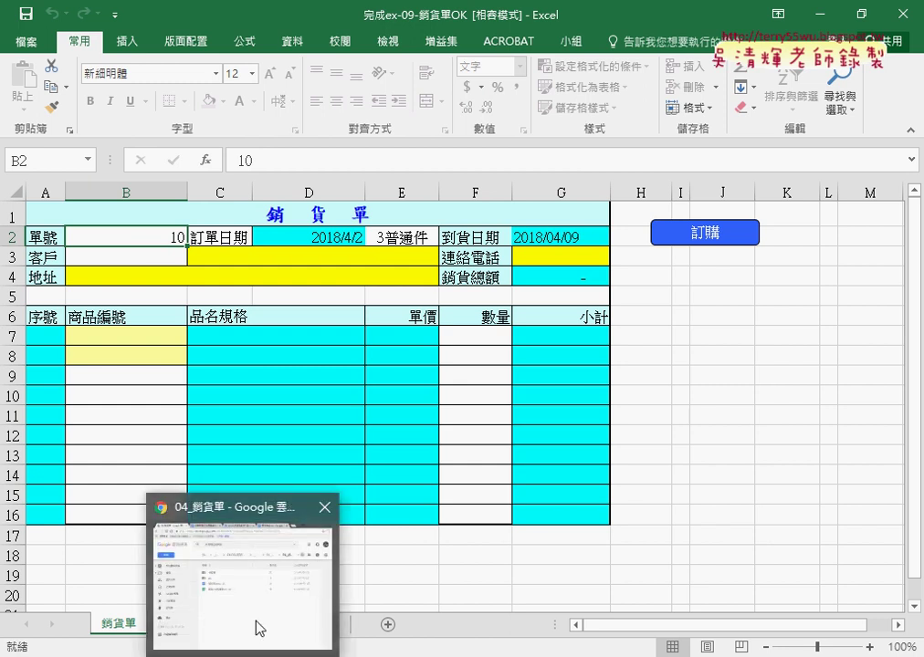
- Glance at the local 範例檔(PCCU04) folder, then return to Drive and open 程式碼.docx
click(255, 622)
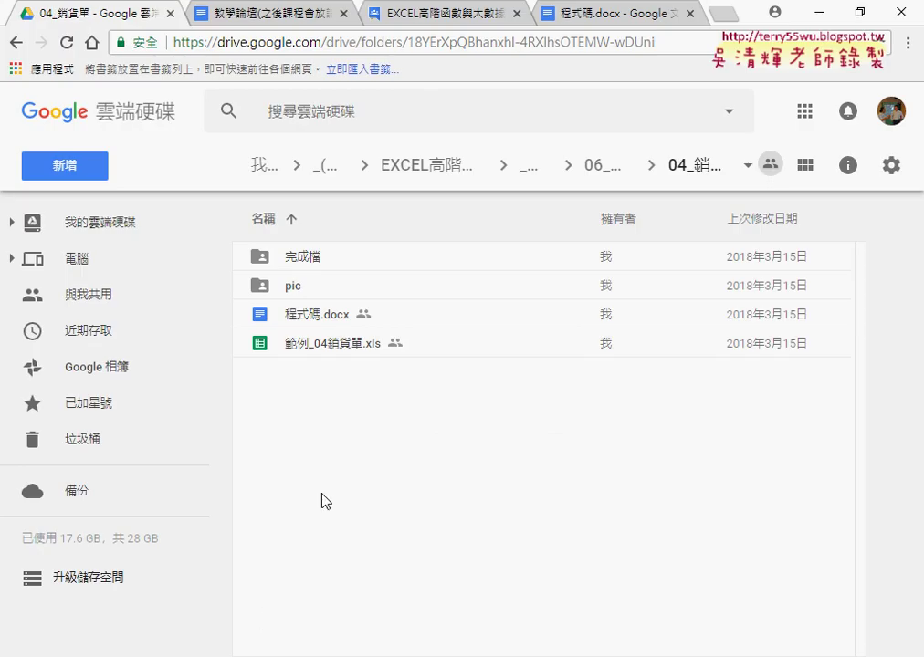
mouse_move(339, 656)
click(340, 604)
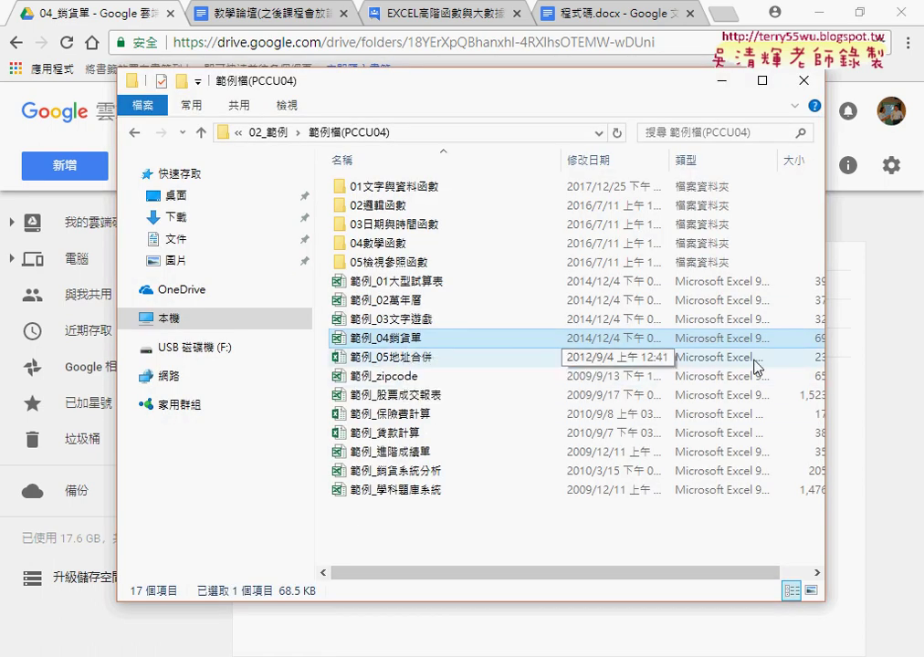
click(891, 365)
click(316, 319)
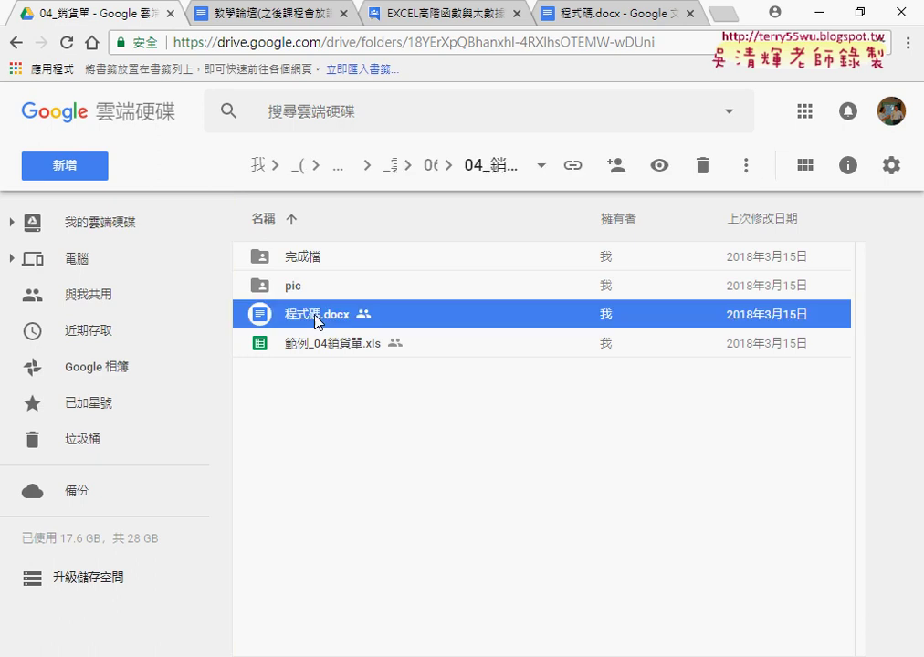
click(316, 347)
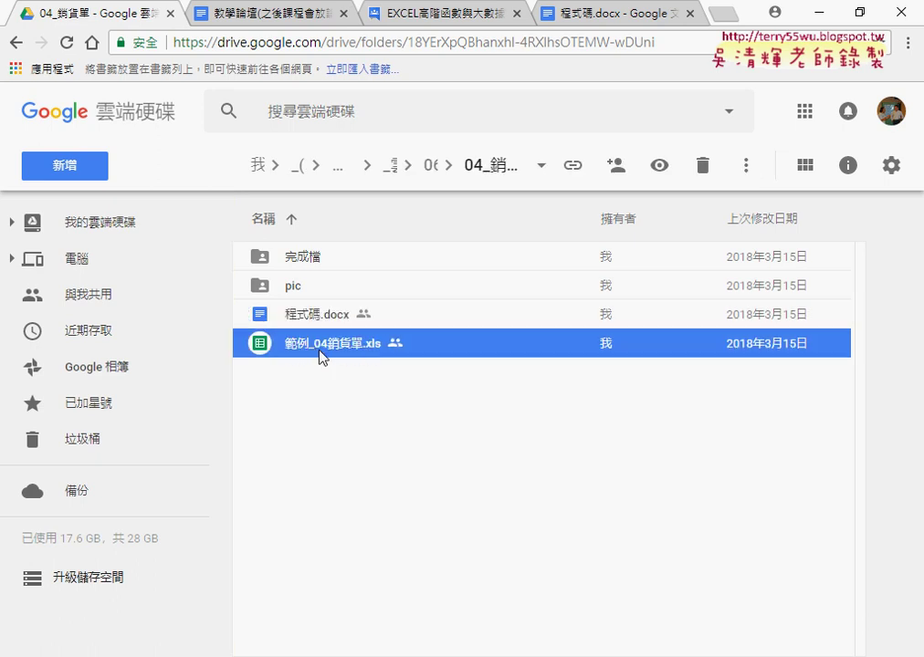
click(316, 316)
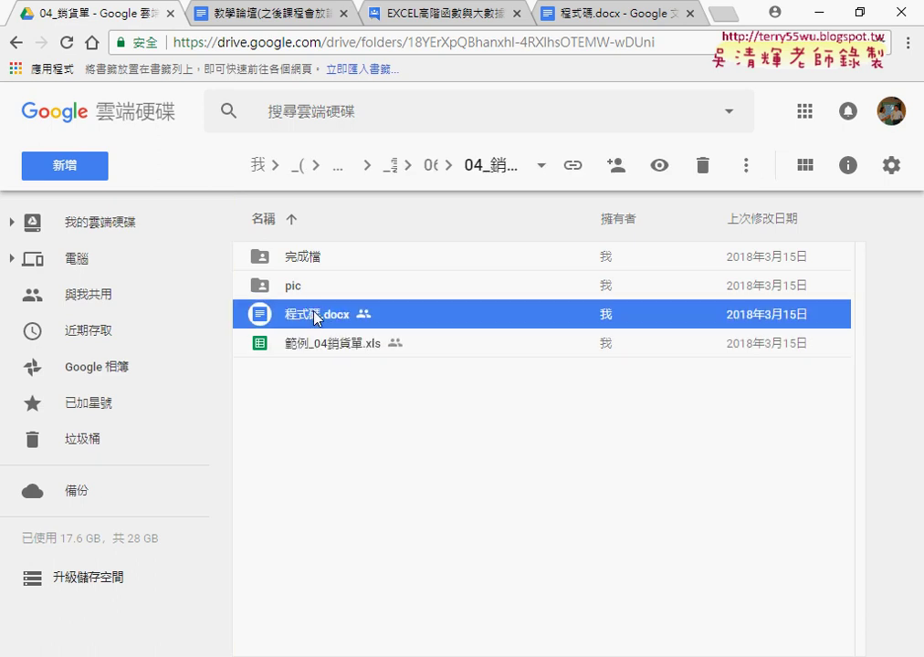
double_click(316, 316)
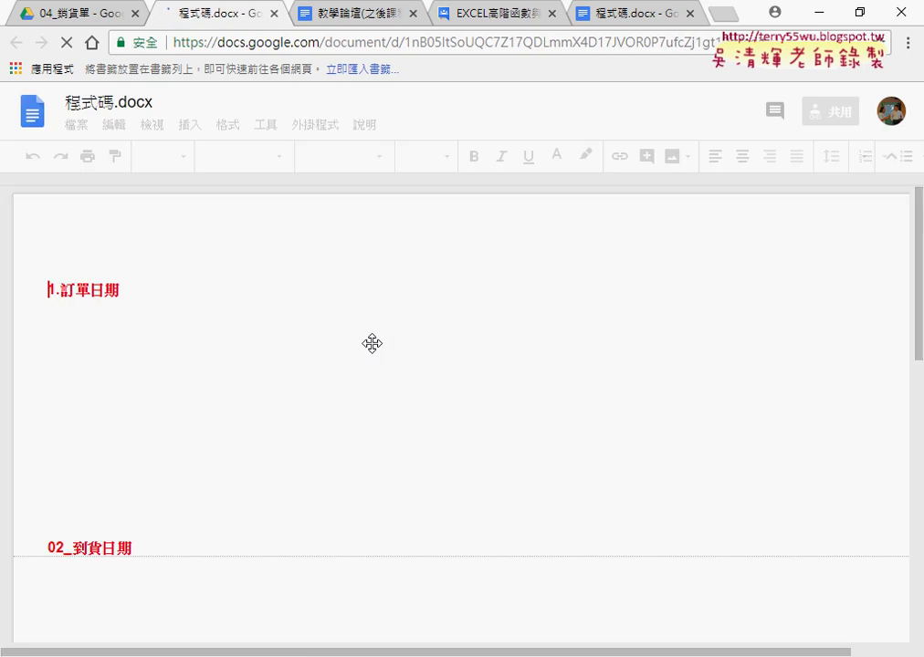
- Scroll 程式碼.docx down past =TODAY() to the 02_到貨日期 VLOOKUP formula
scroll(372, 343, down, 2)
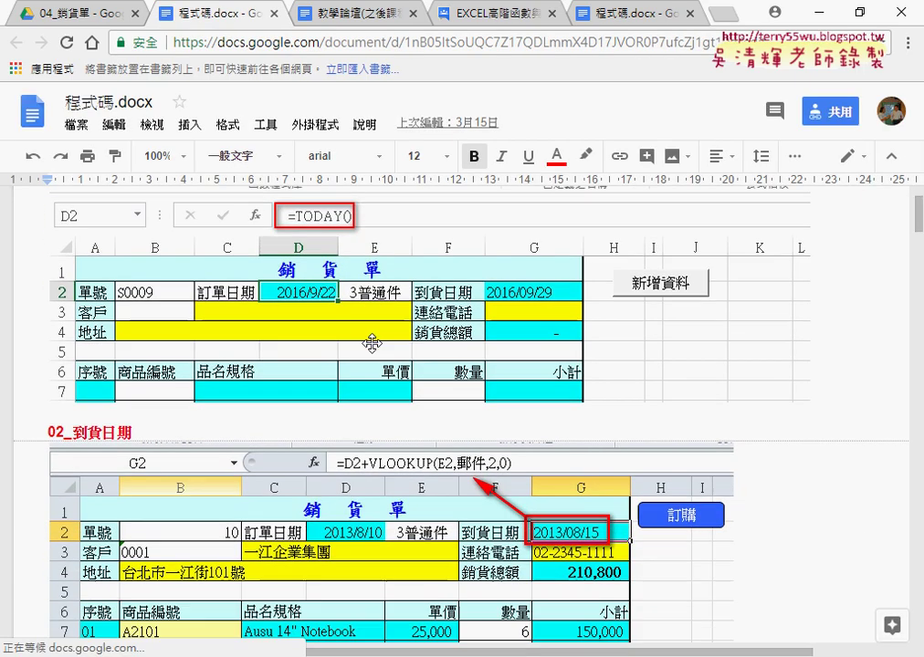
scroll(371, 343, down, 1)
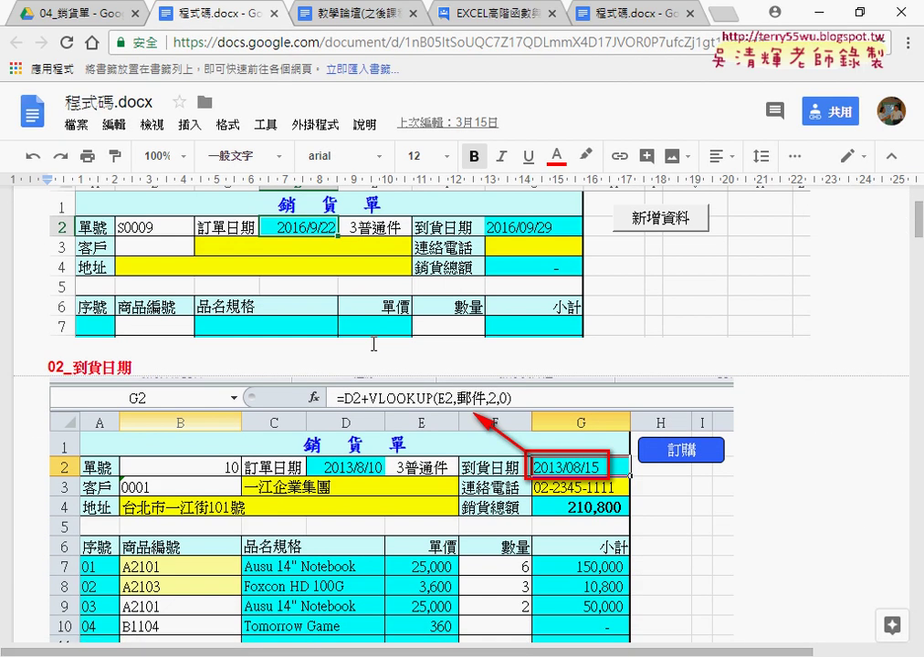